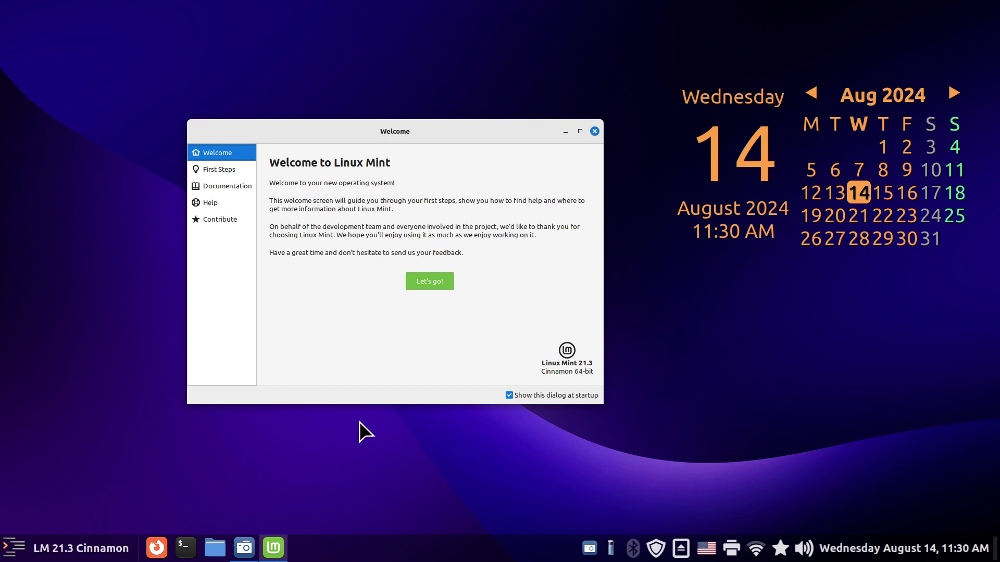
Step: Launch Firefox and go to the Linux Mint Download > All Versions page
click(156, 547)
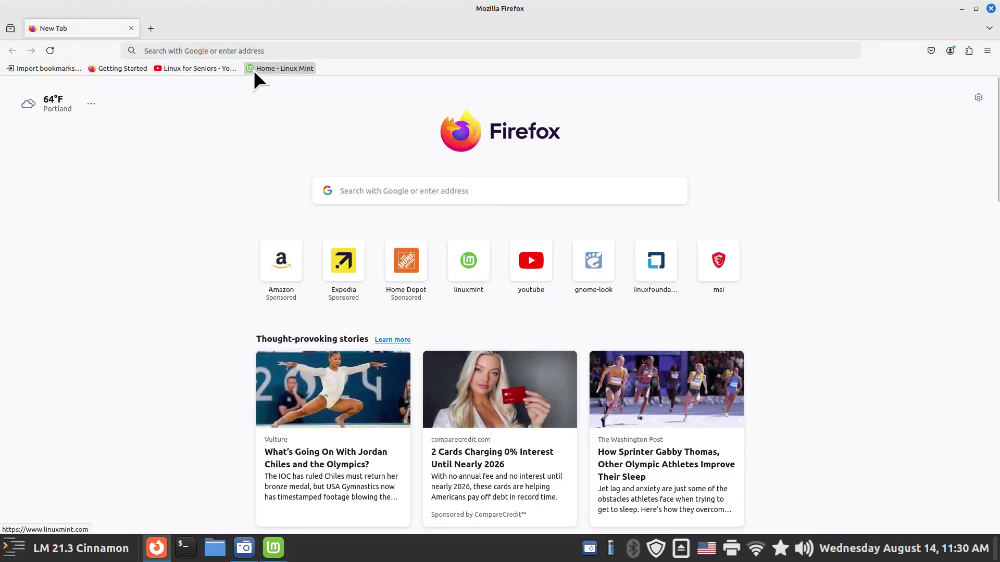
click(255, 69)
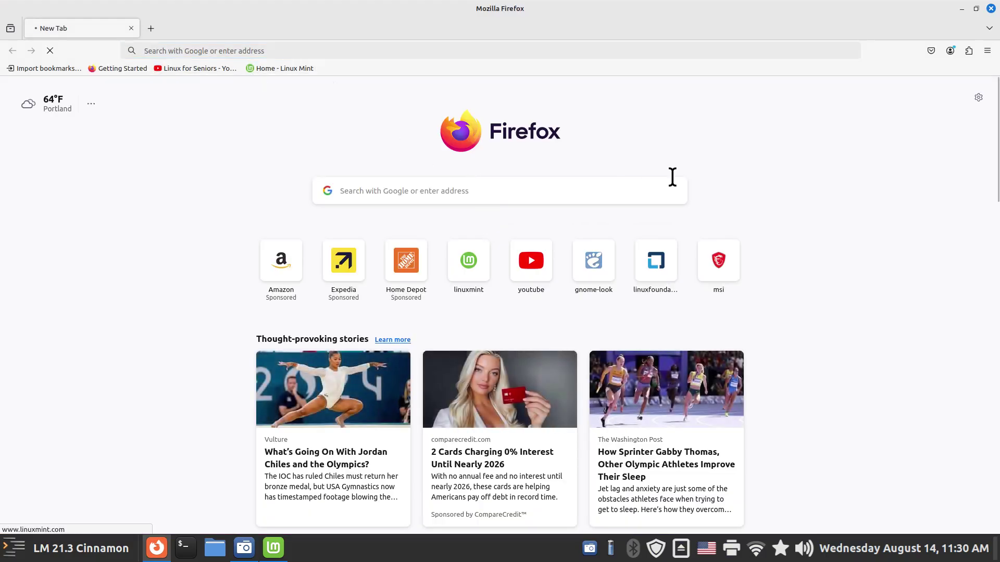
mouse_move(645, 136)
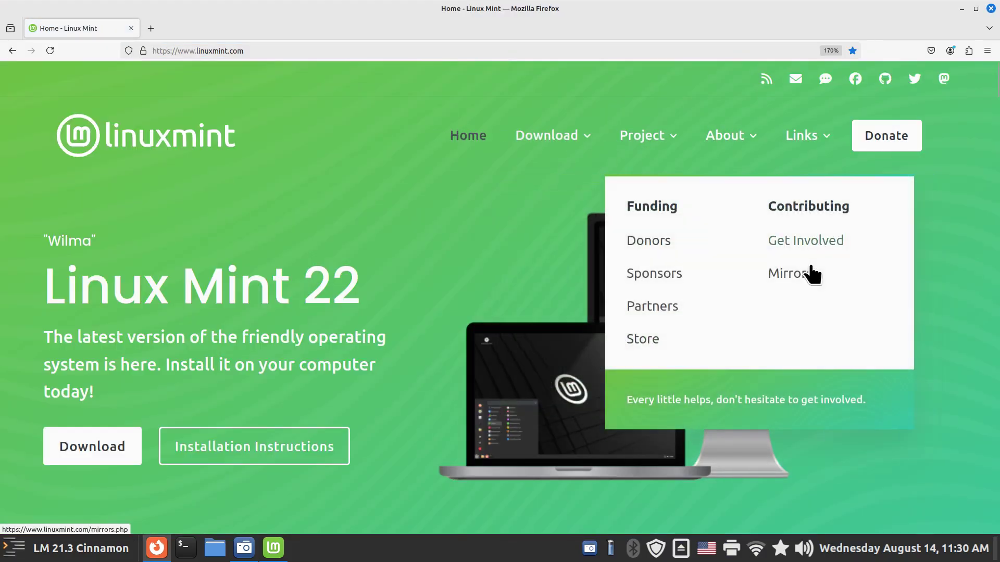
mouse_move(544, 134)
click(825, 281)
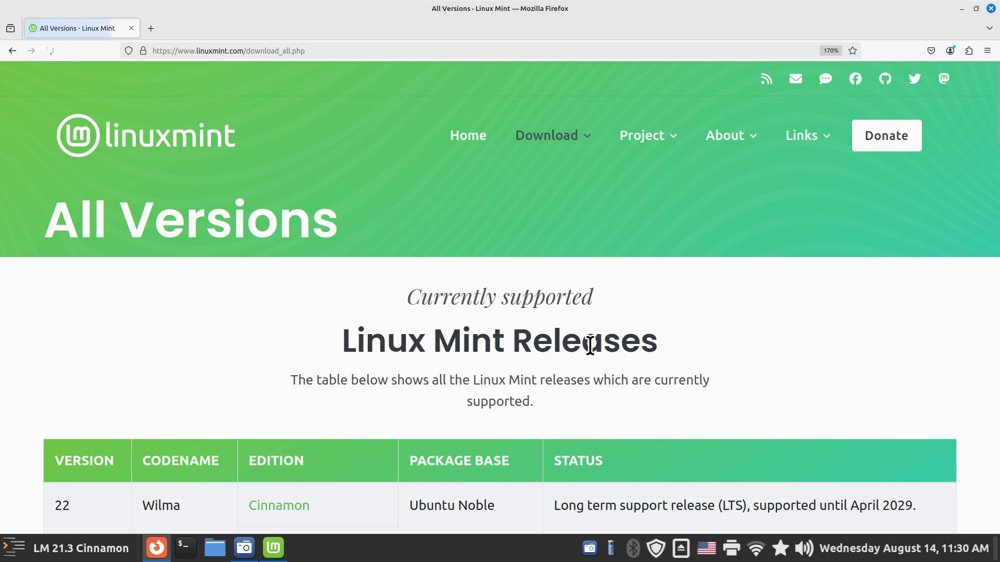
Step: Confirm 21.3 Virginia is supported until 2027 by highlighting the year, then close Firefox
scroll(591, 346, down, 10)
scroll(878, 443, down, 5)
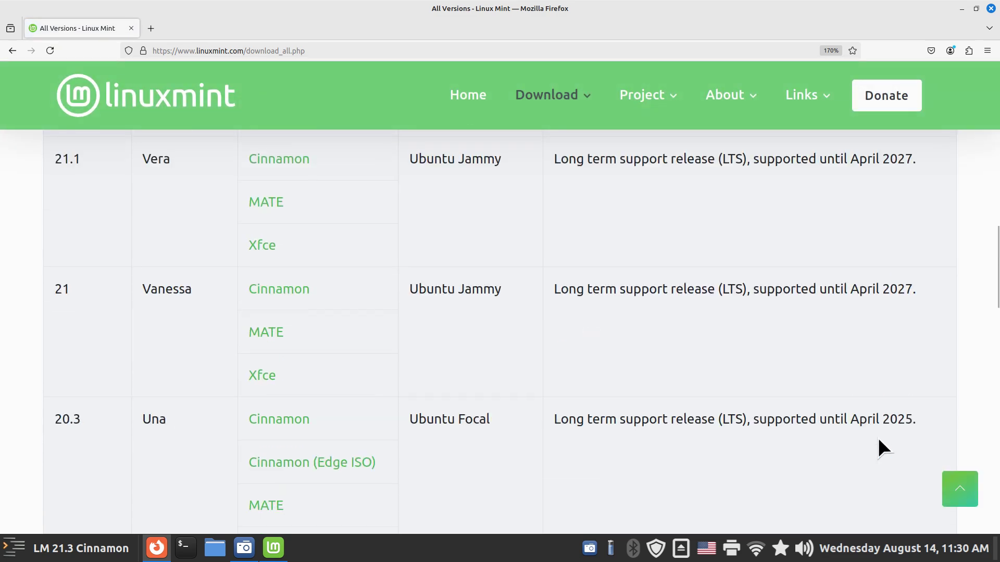
scroll(841, 402, up, 5)
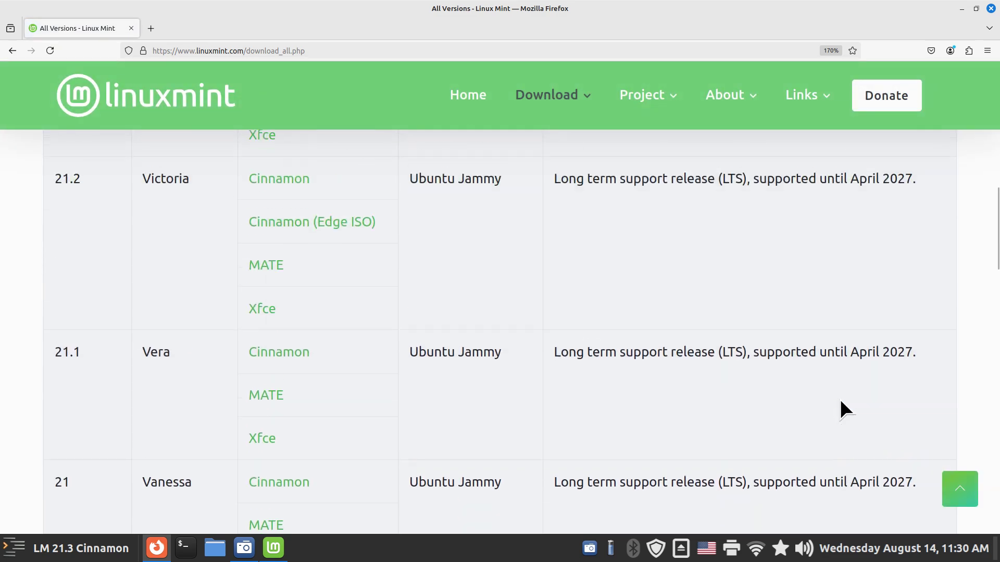
scroll(850, 404, up, 3)
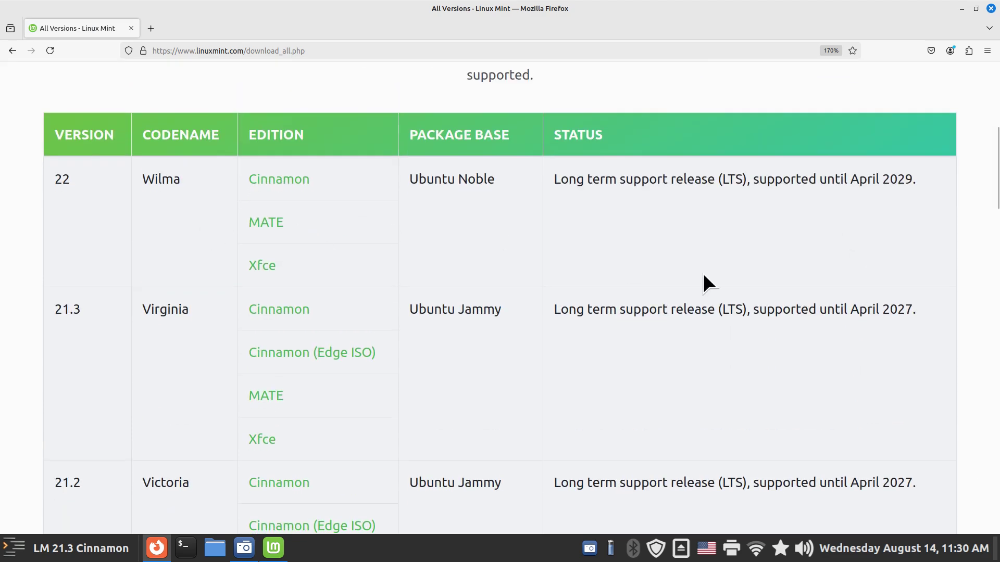
drag(884, 312, 913, 313)
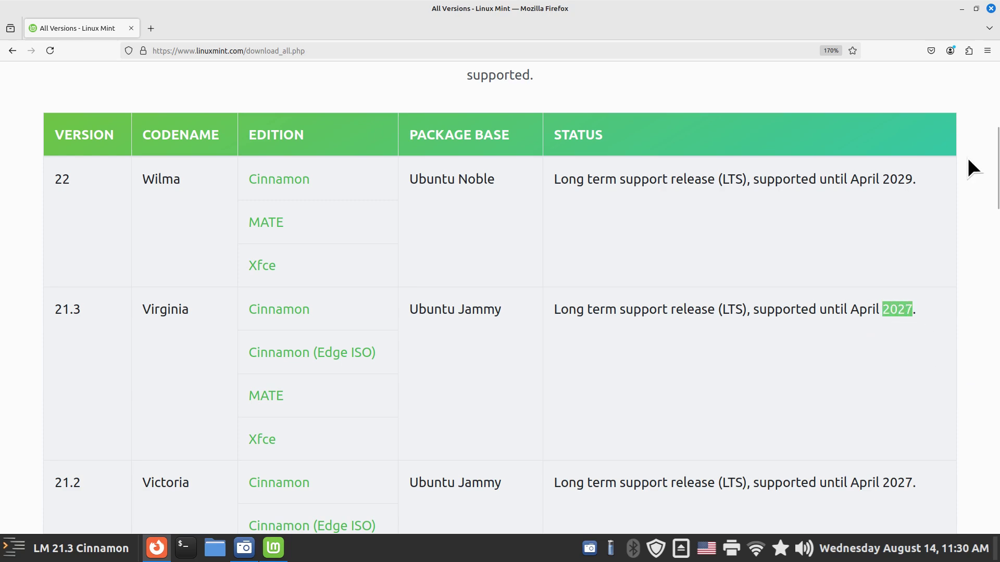
click(991, 8)
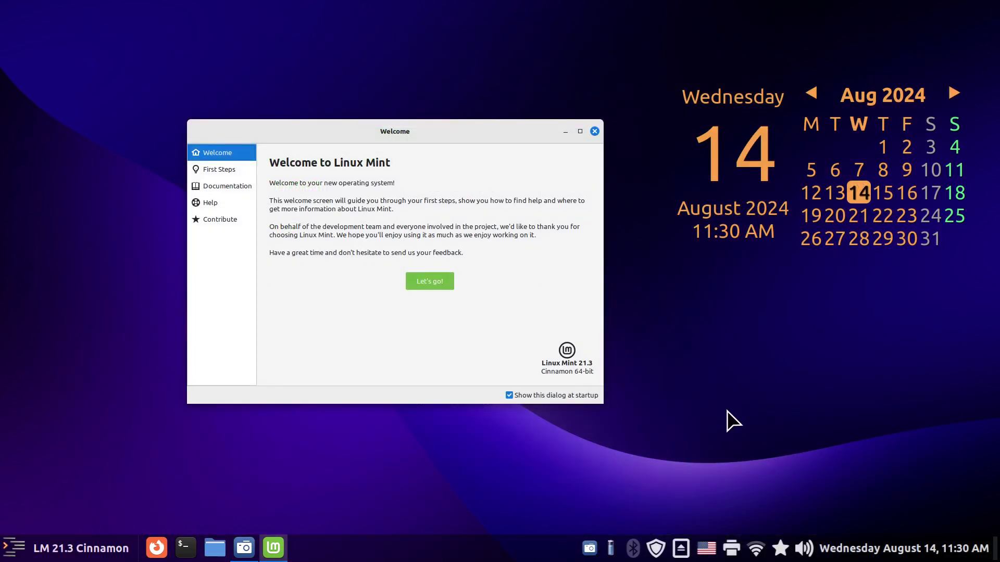
Step: Review the favourite folders in the star applet and the menu's Favorites category
click(780, 549)
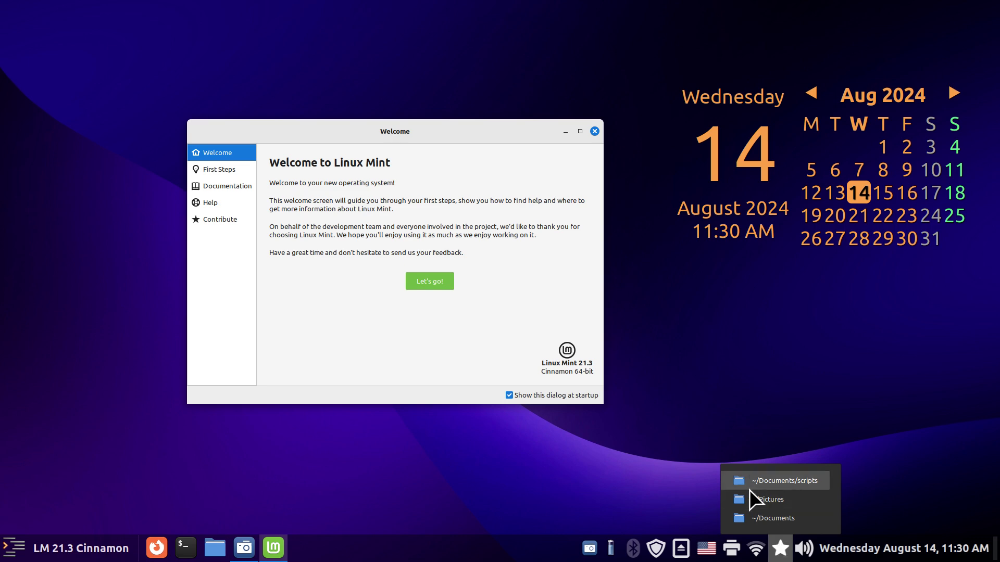
click(507, 487)
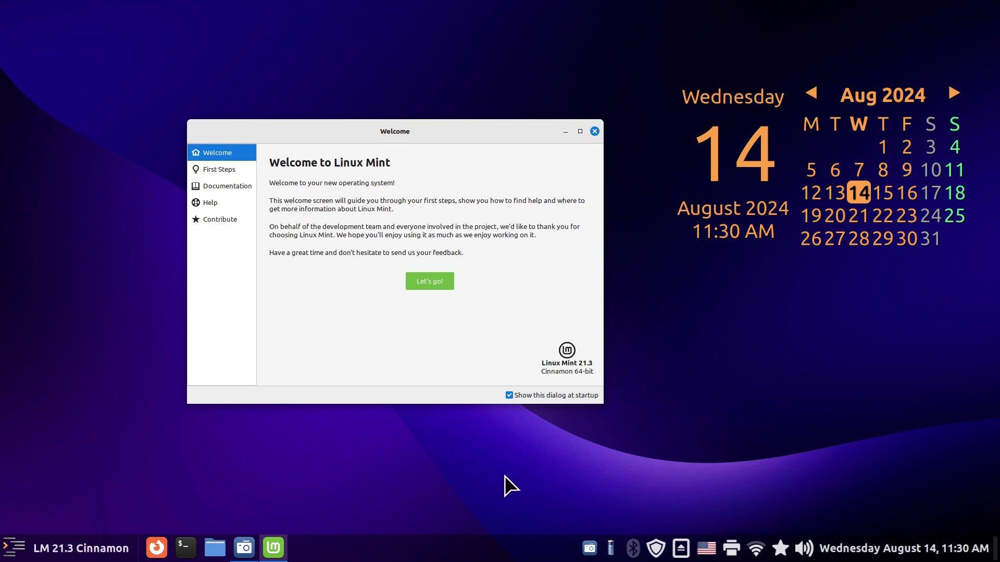
click(82, 550)
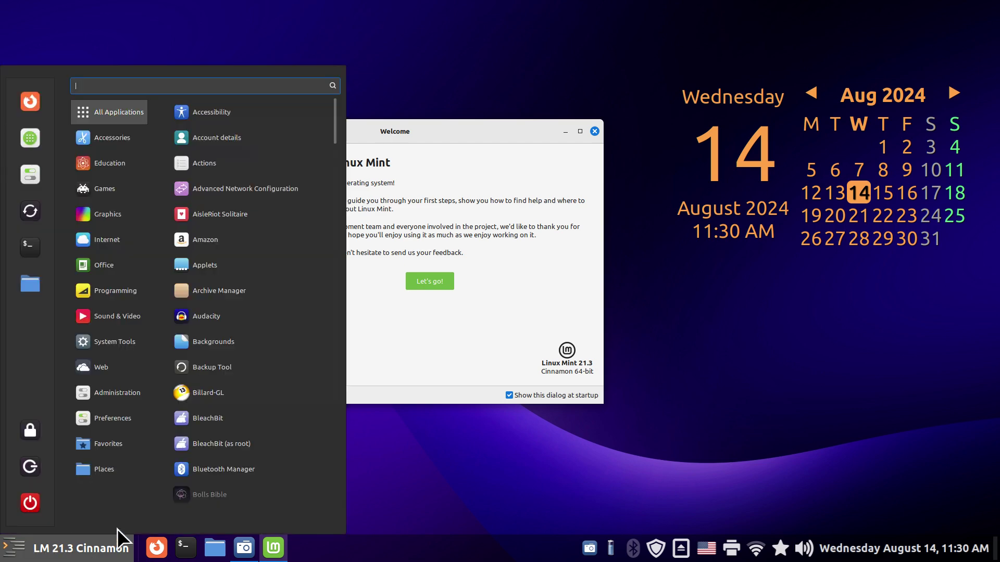
mouse_move(105, 444)
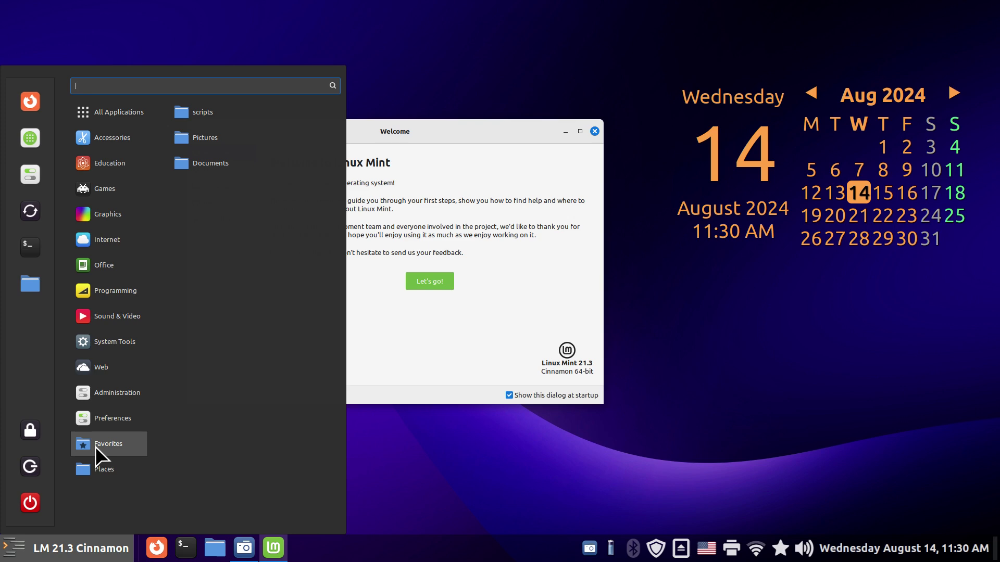
click(405, 321)
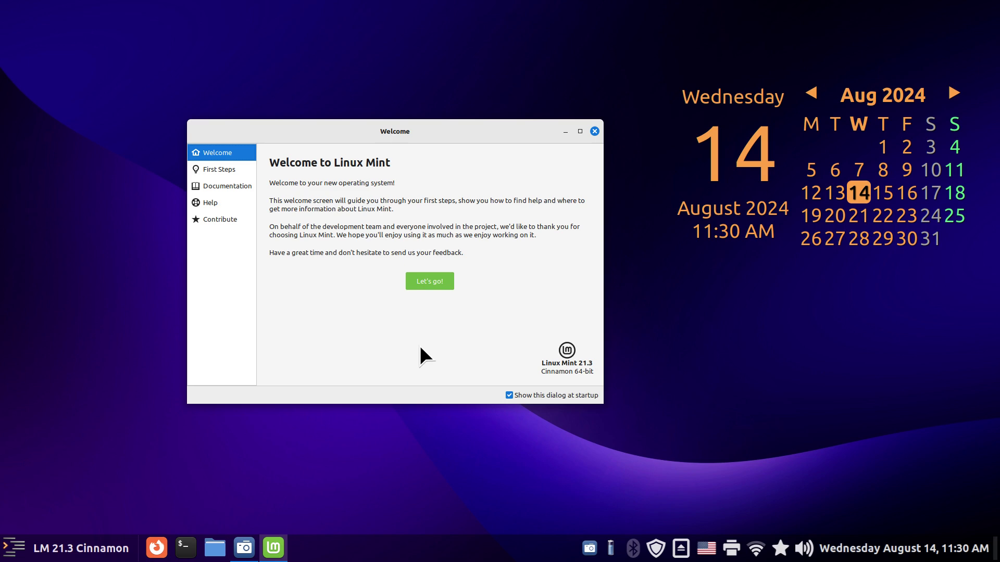
Step: Close the Welcome window, open Home in Nemo, and unfavourite Pictures and Documents
click(594, 131)
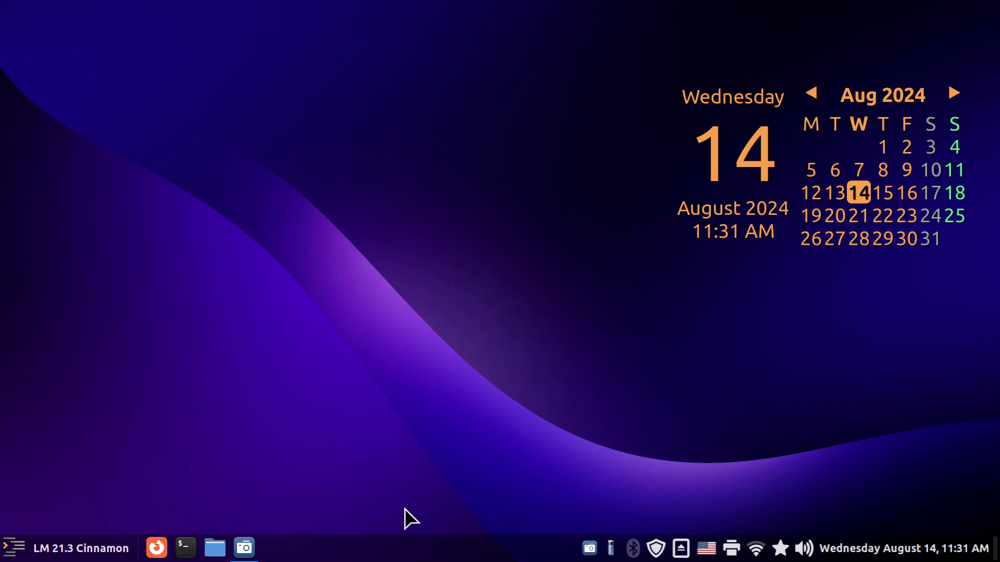
click(214, 548)
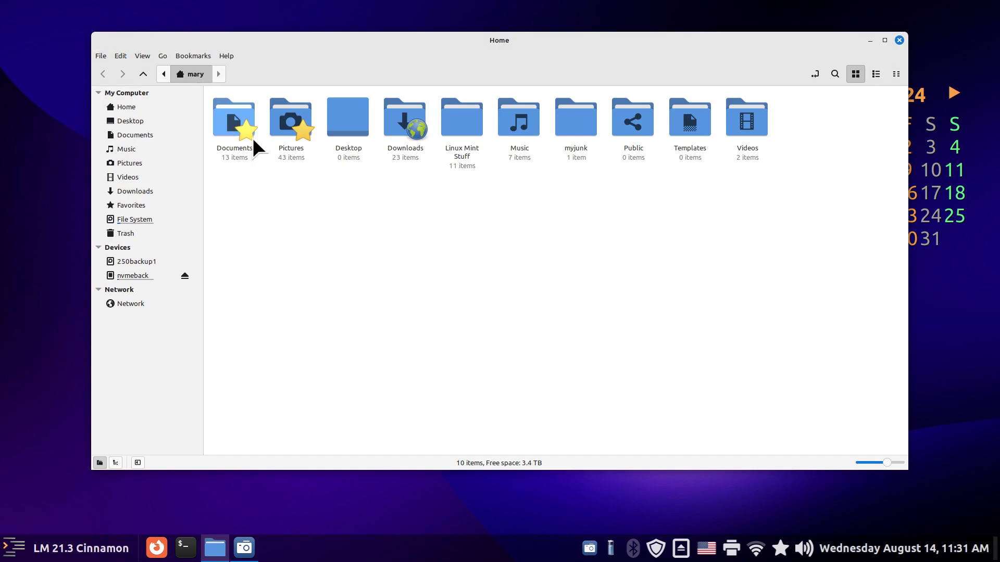
right_click(287, 116)
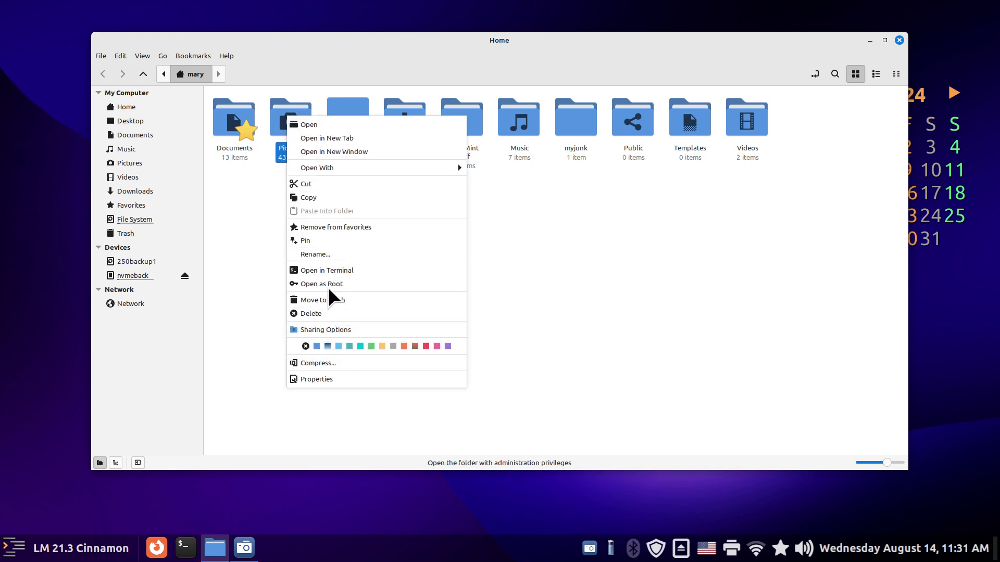
click(337, 230)
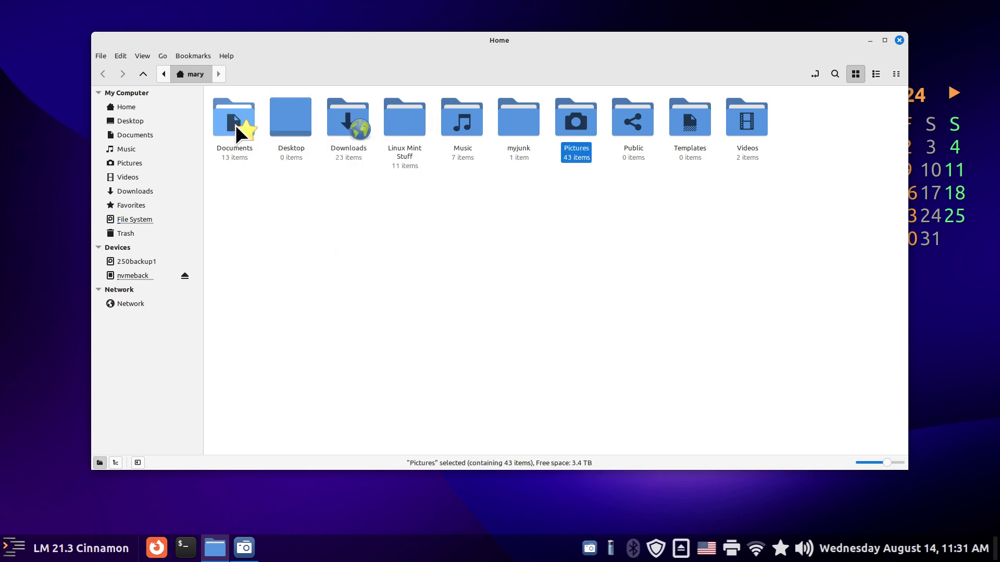
right_click(236, 124)
click(296, 233)
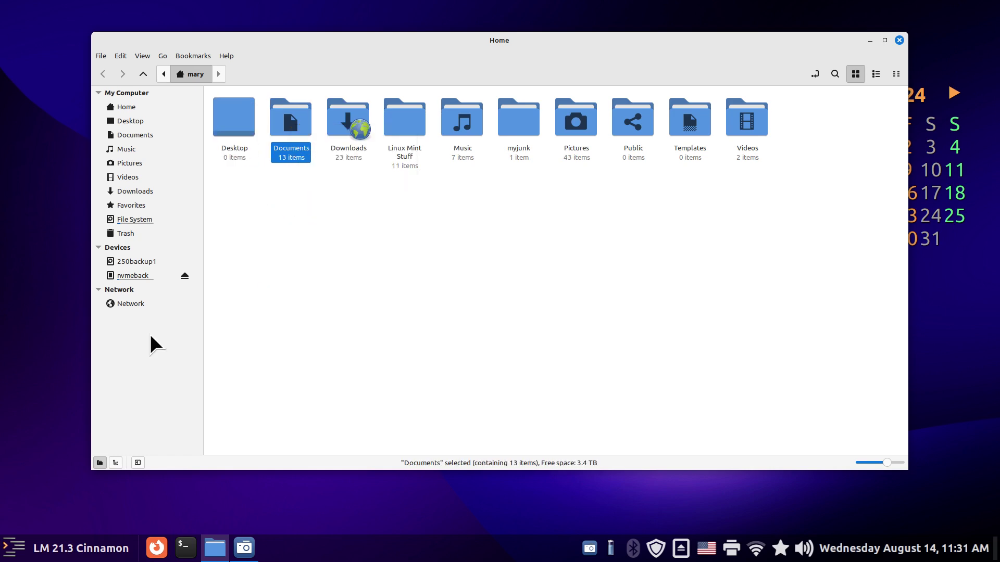
Step: Add Billard-GL to the menu favourites and drag it onto the panel
click(13, 548)
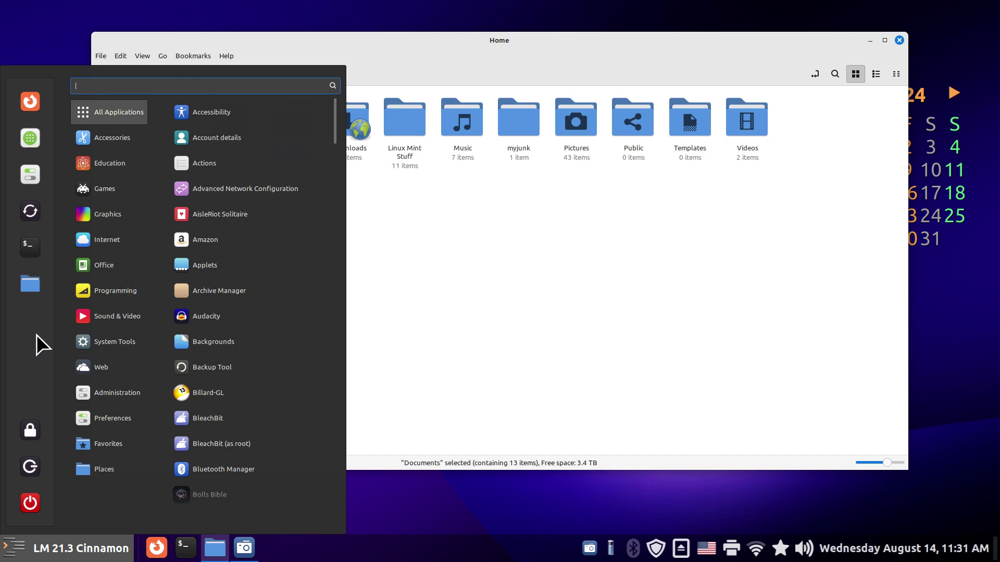
mouse_move(123, 195)
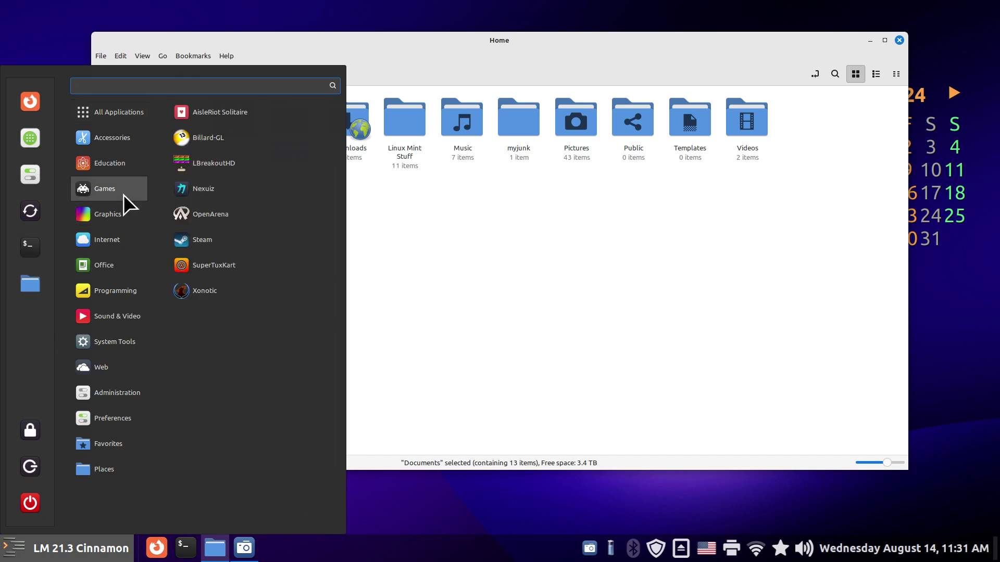
right_click(208, 138)
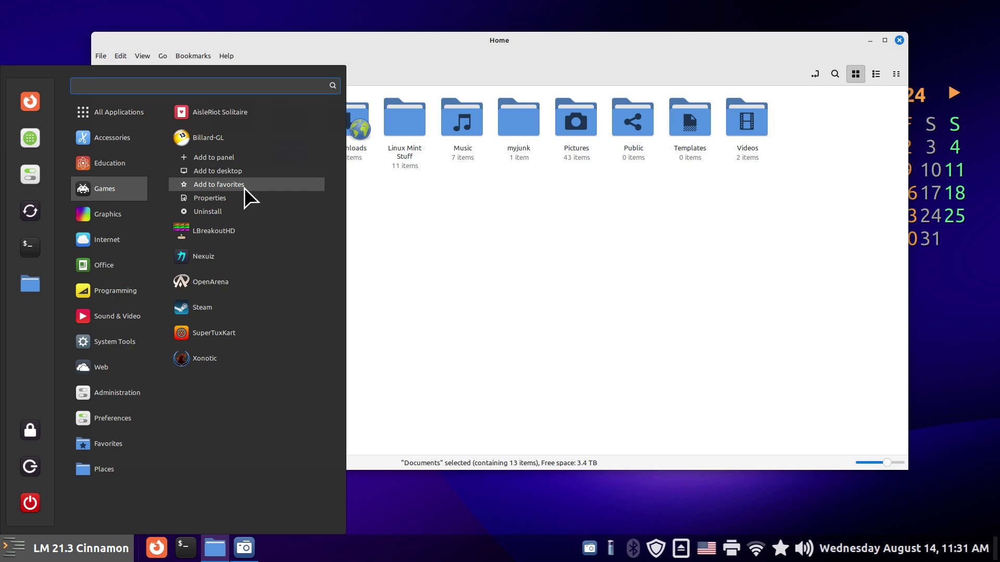
click(245, 186)
click(14, 548)
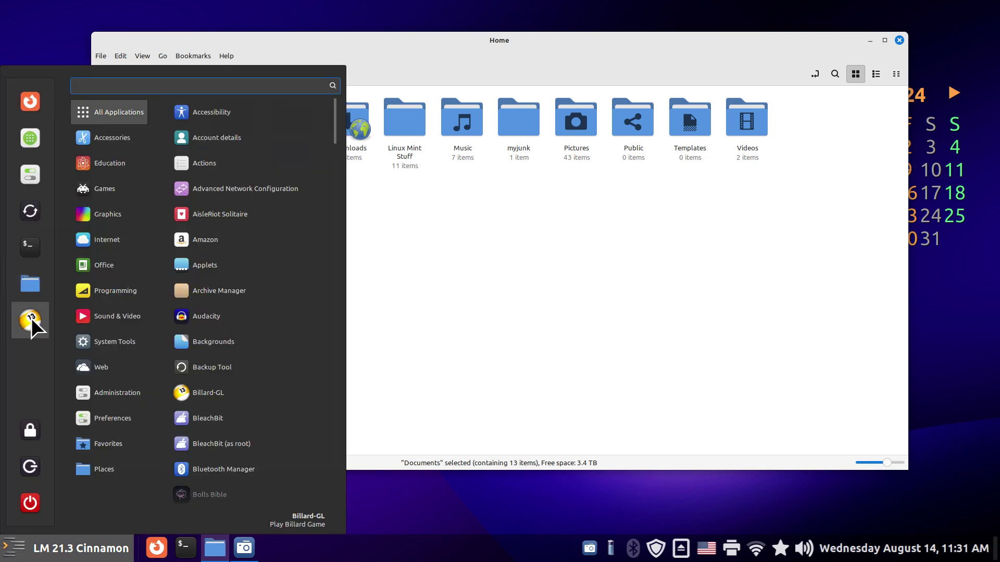
mouse_move(138, 188)
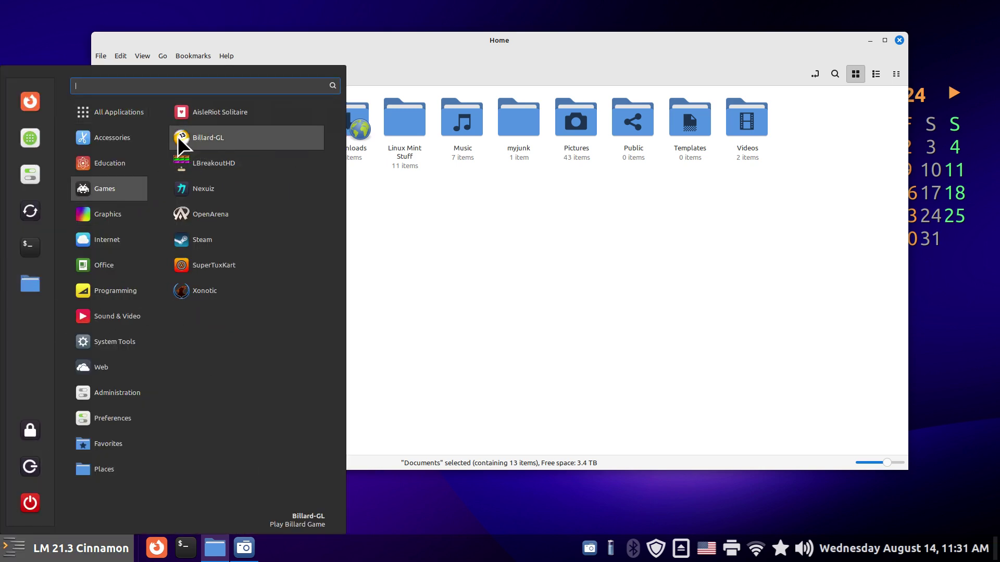
mouse_move(89, 175)
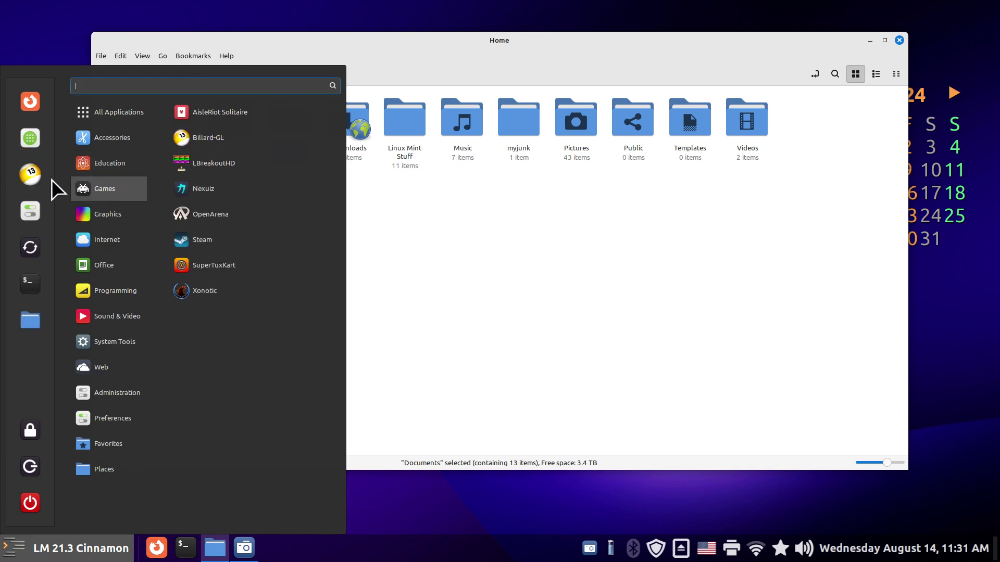
drag(30, 173, 154, 547)
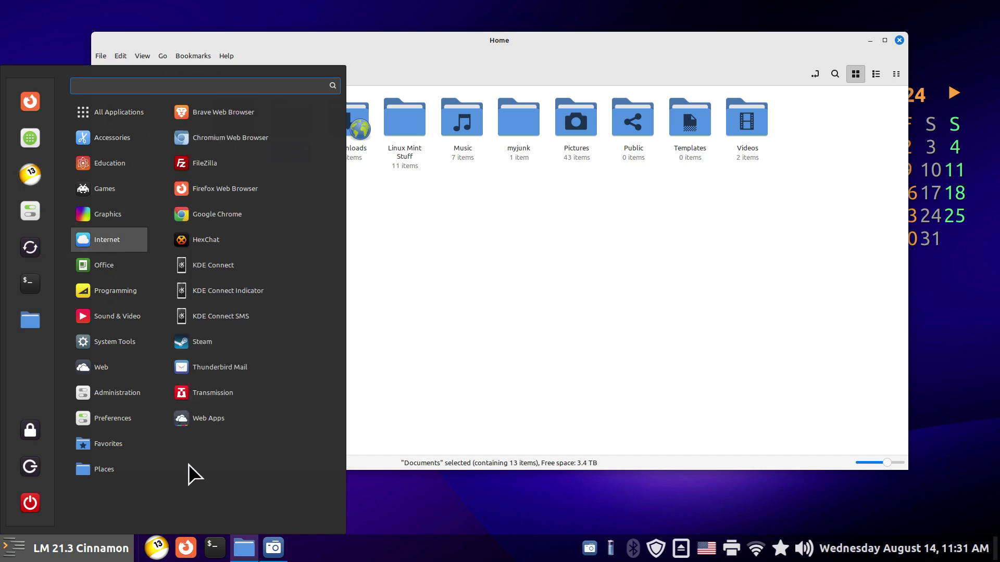
Step: Unpin Billard-GL from the panel and drag it out of the menu's favourites sidebar
right_click(166, 552)
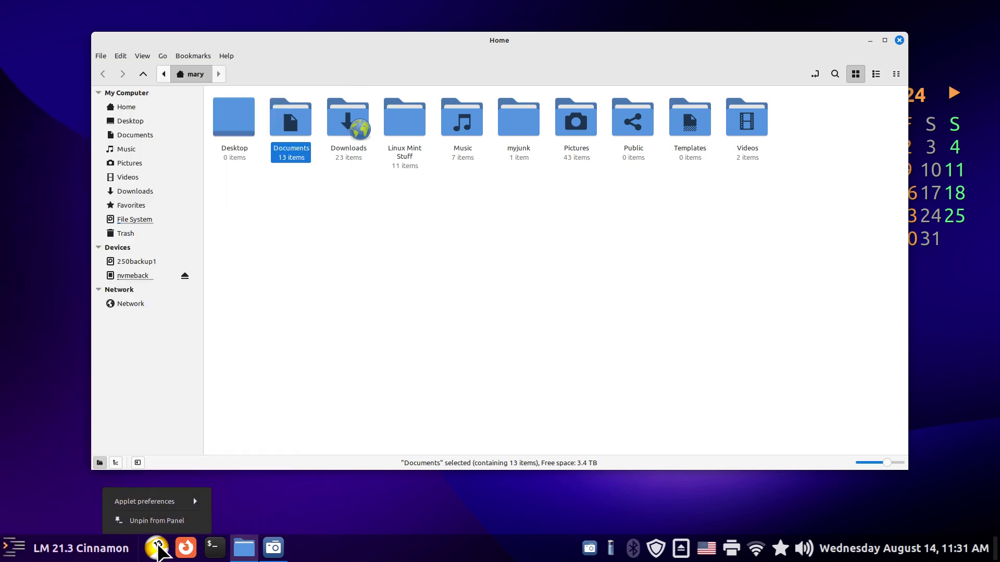
right_click(159, 548)
click(161, 521)
click(31, 548)
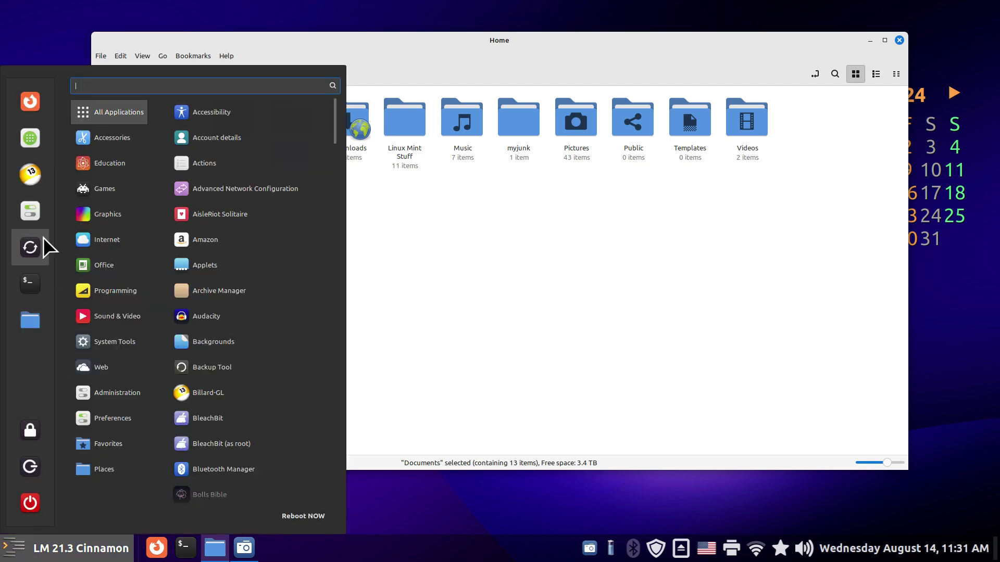
drag(32, 185, 137, 276)
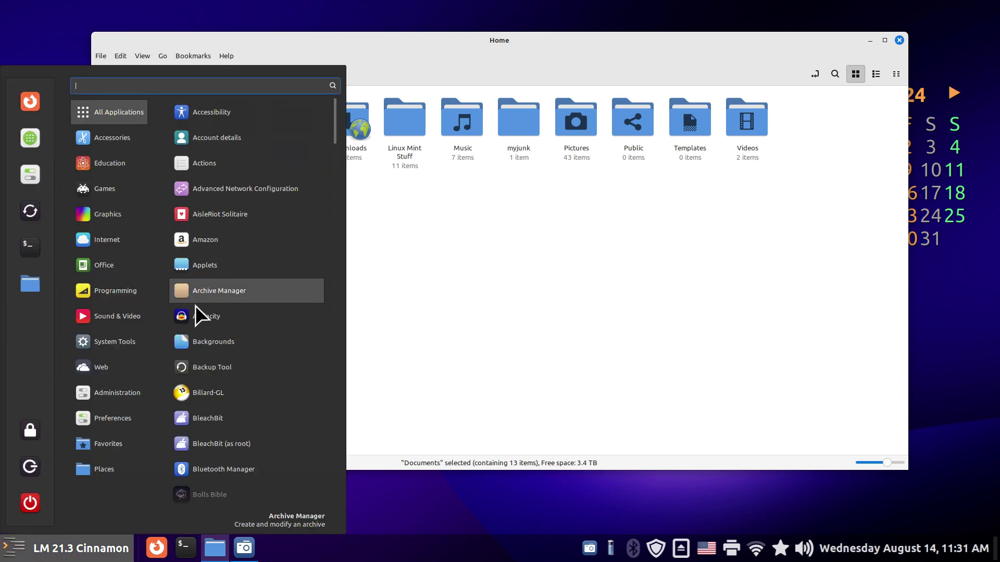
click(472, 354)
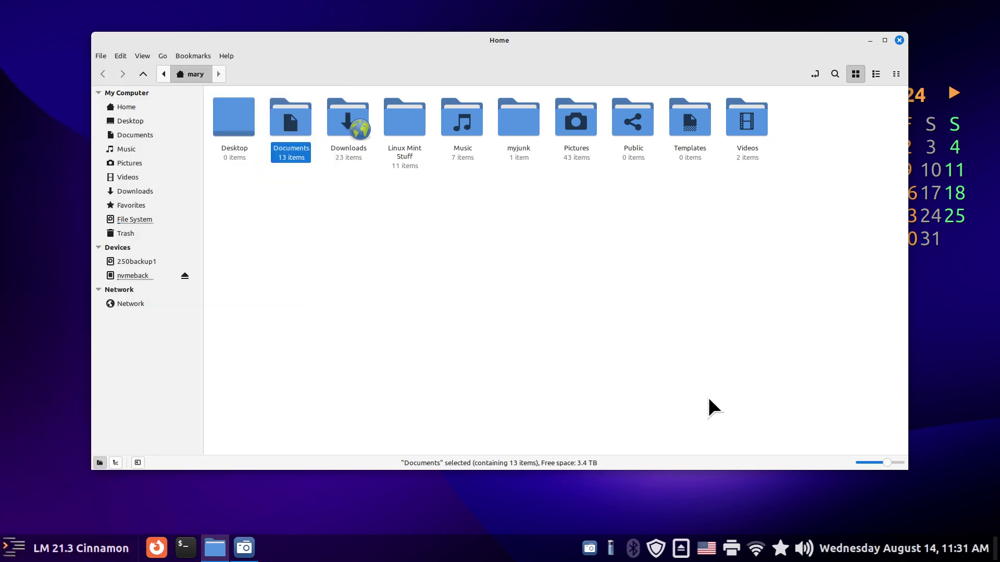
Step: Check the favourites list, open Documents, select scripts, and review the menu's Favorites
click(780, 547)
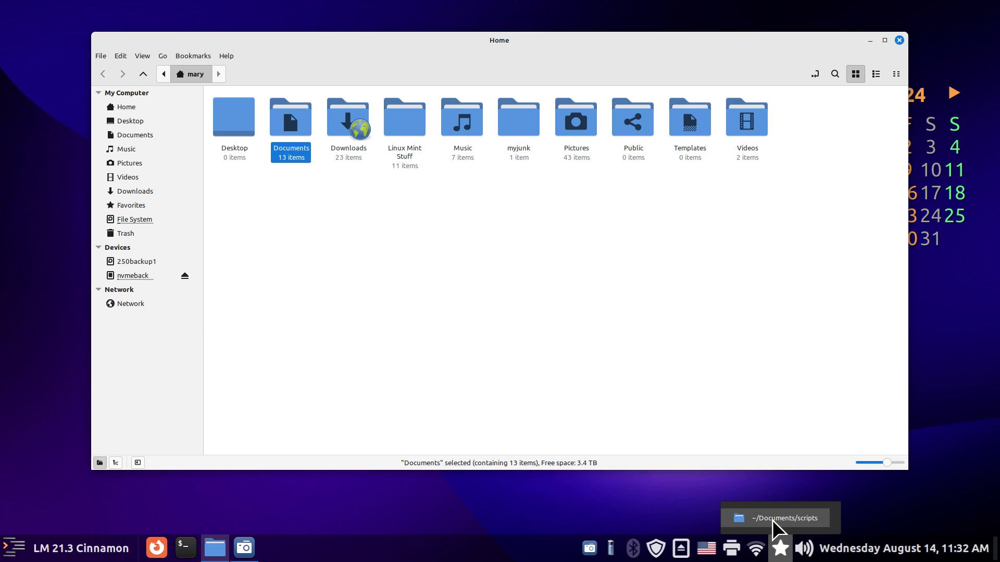
double_click(279, 121)
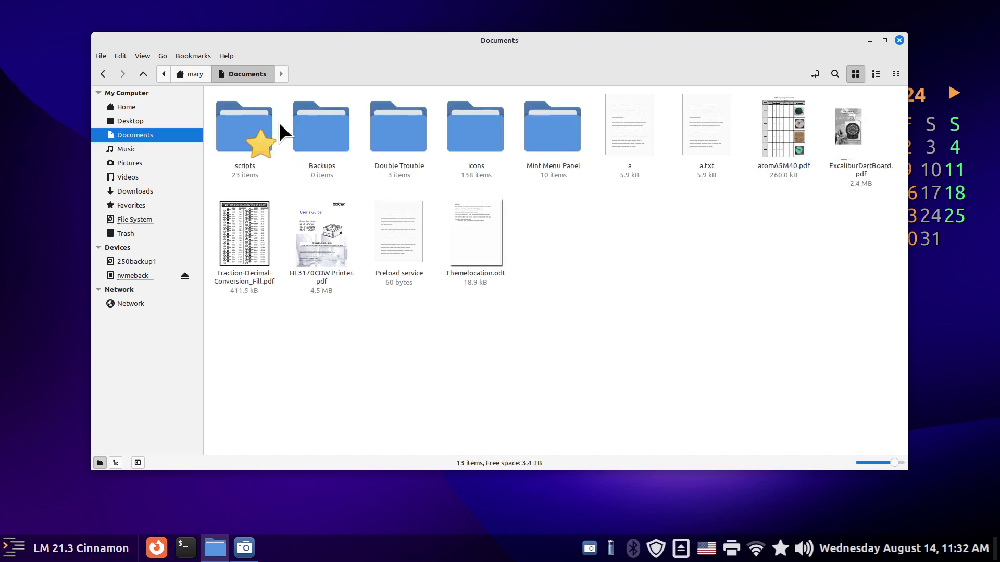
click(232, 117)
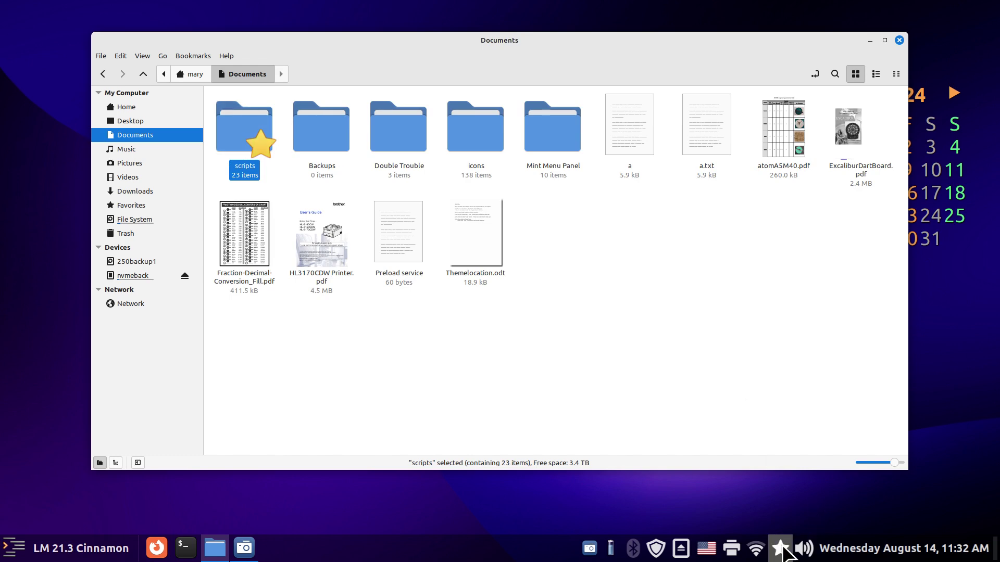
click(14, 548)
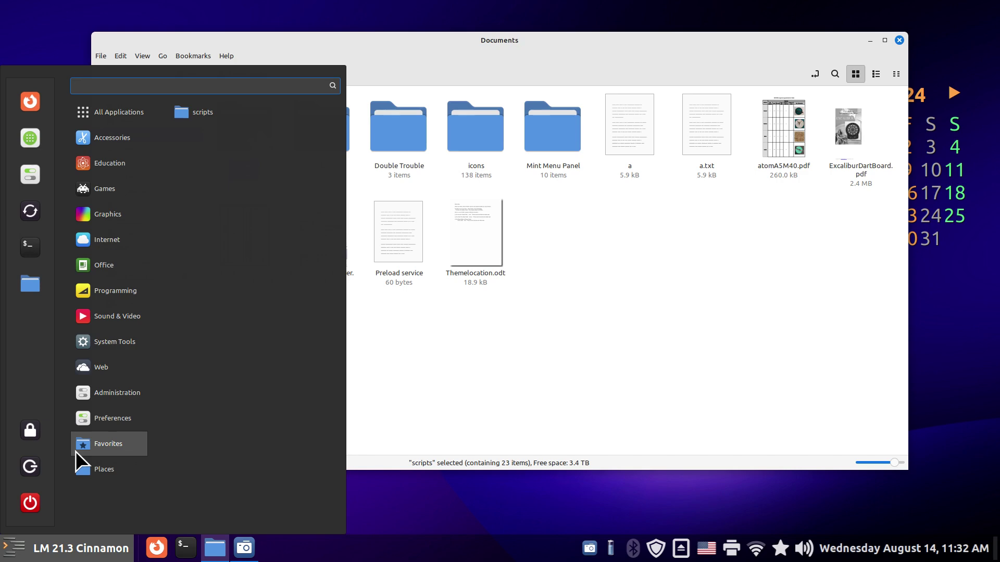
click(628, 388)
Step: Remove the scripts folder from favourites and close the file manager
right_click(250, 122)
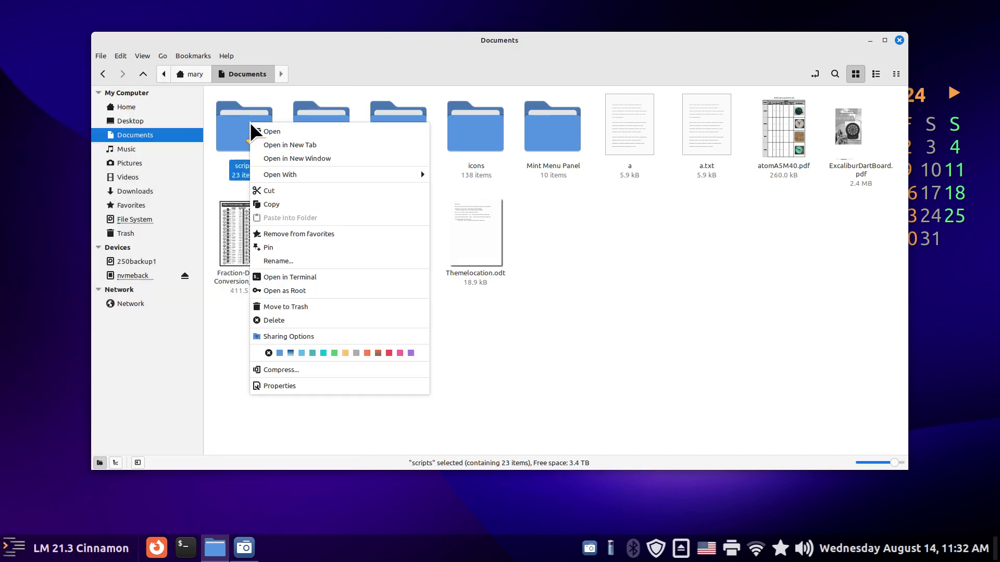
click(323, 232)
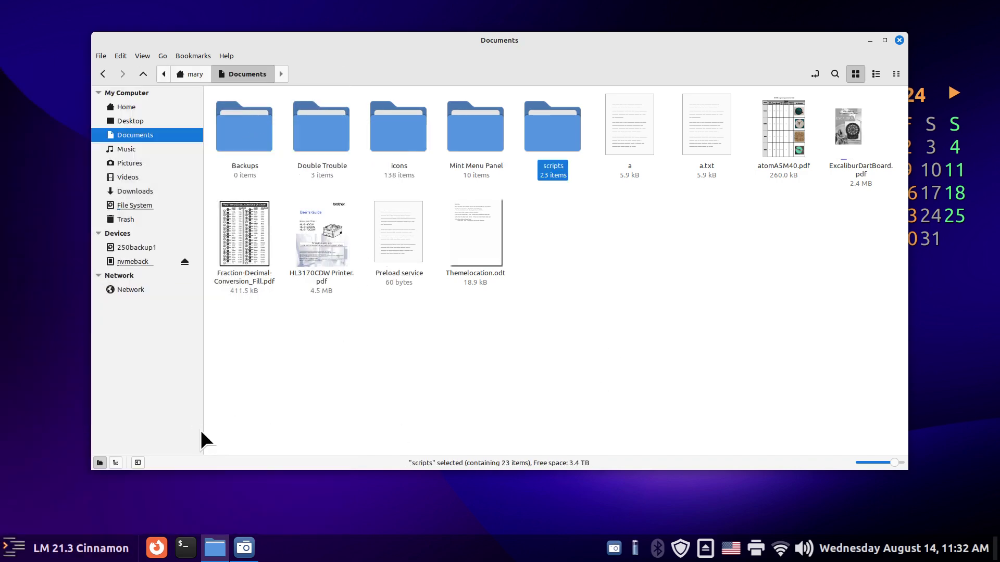
click(899, 40)
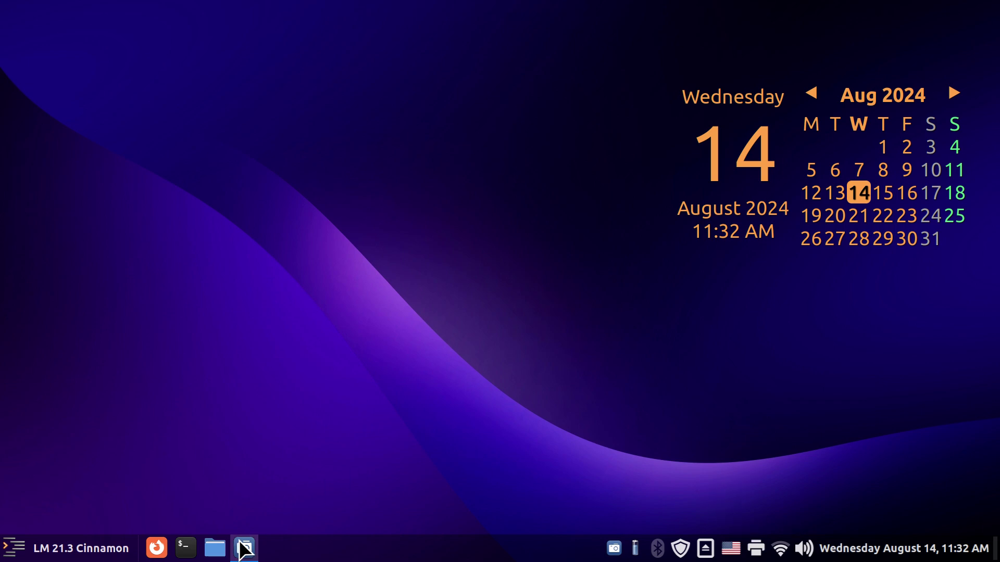
Step: Favourite Documents, Downloads and Pictures from the Home folder, then open Documents
click(13, 548)
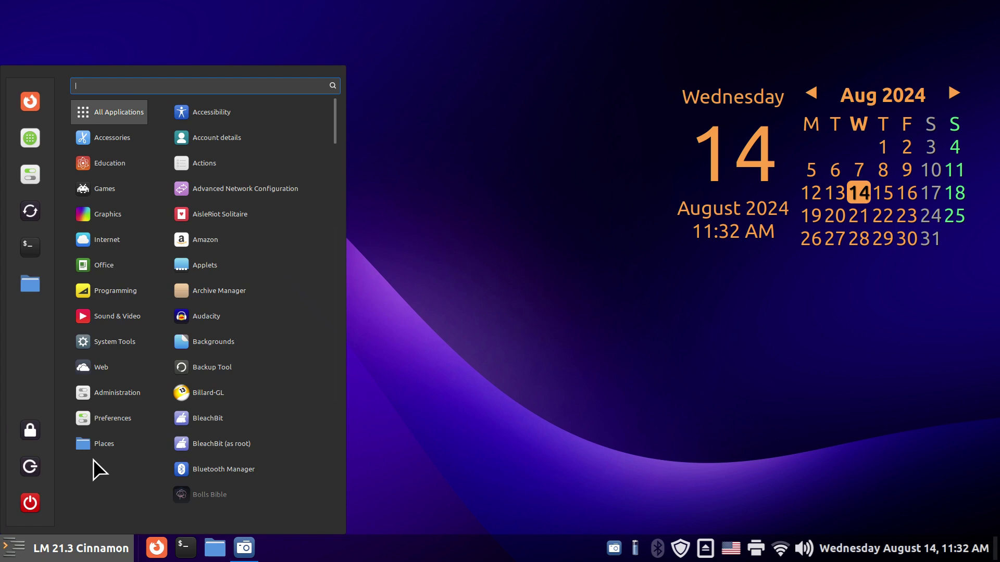
click(449, 255)
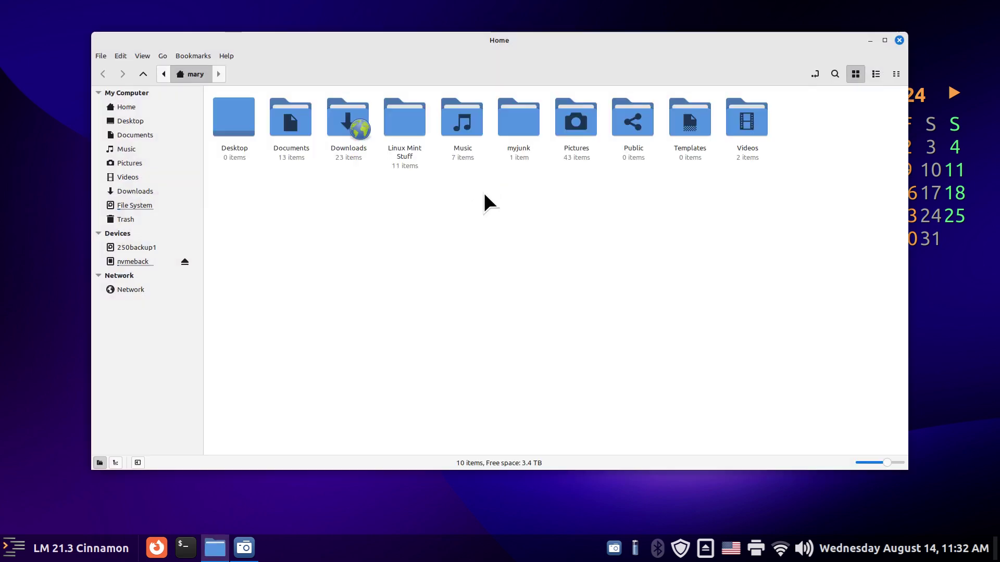
right_click(283, 107)
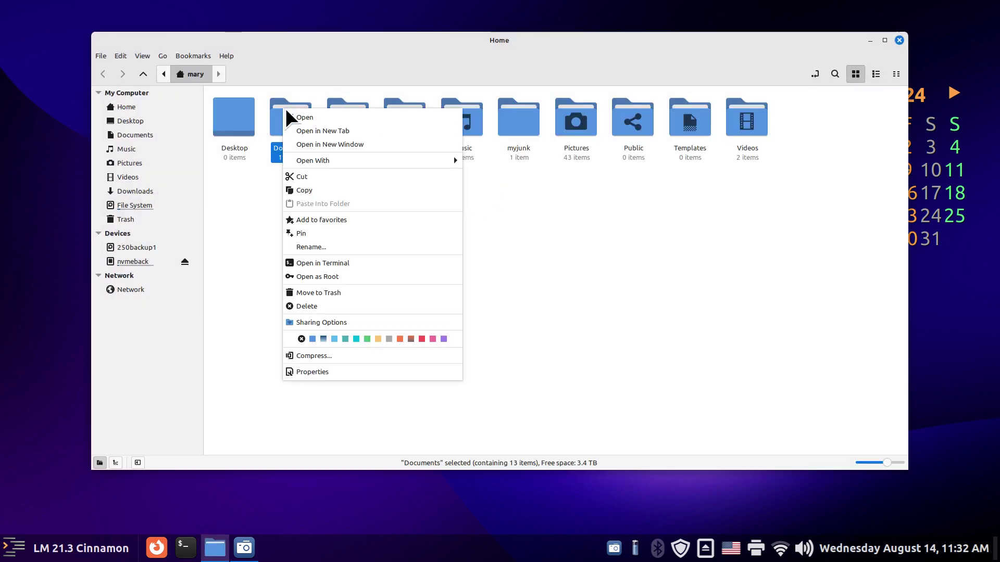
click(345, 219)
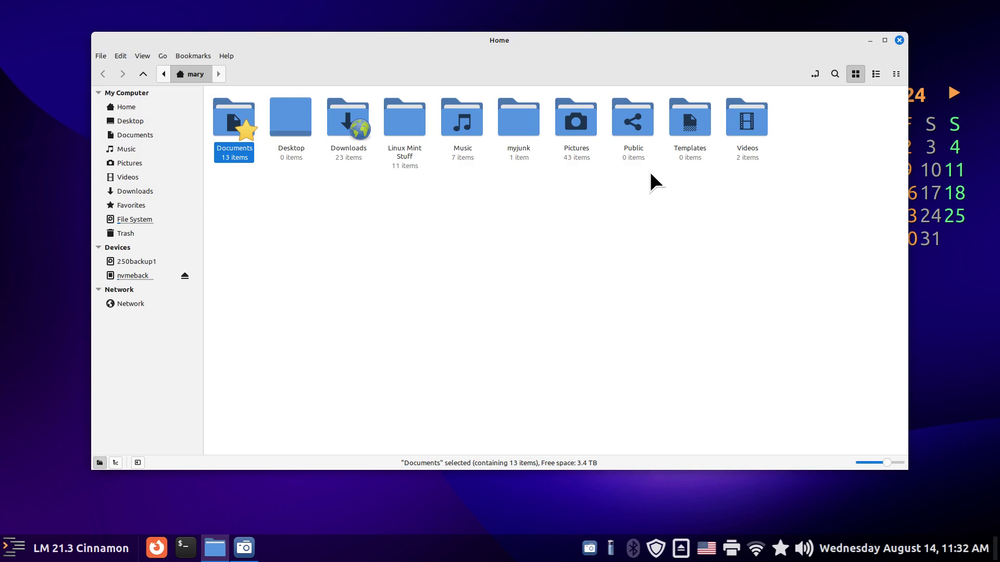
right_click(344, 115)
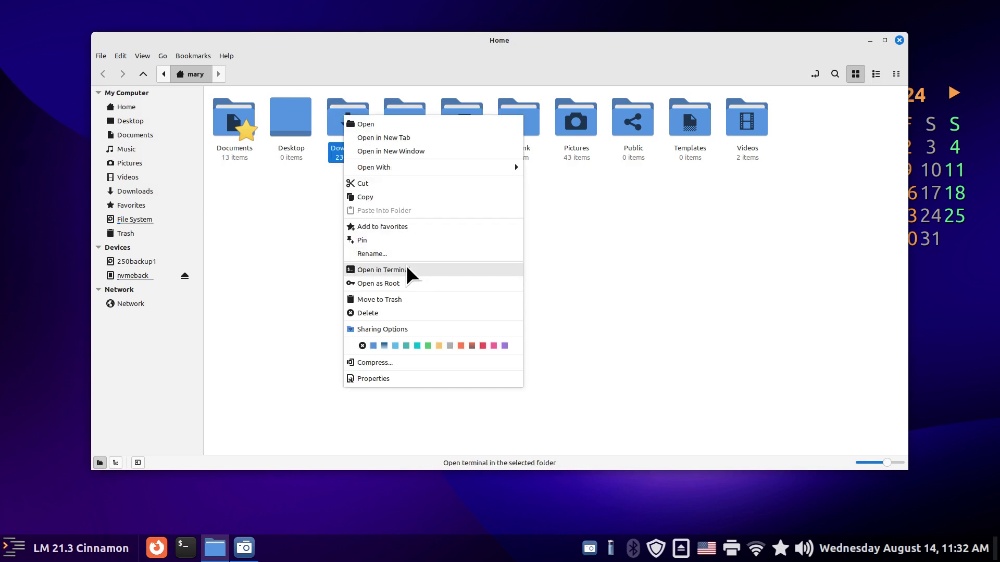
click(420, 227)
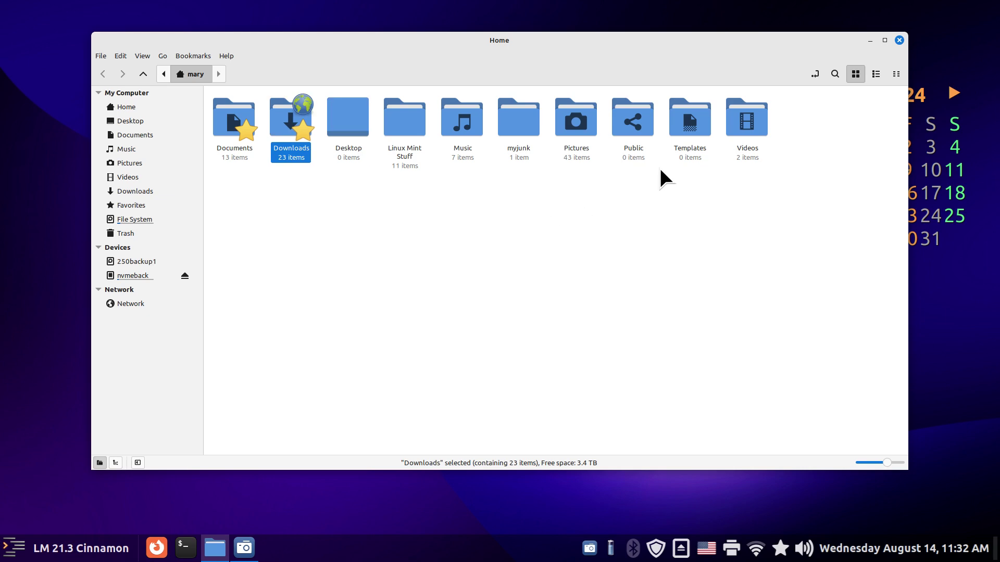
right_click(572, 105)
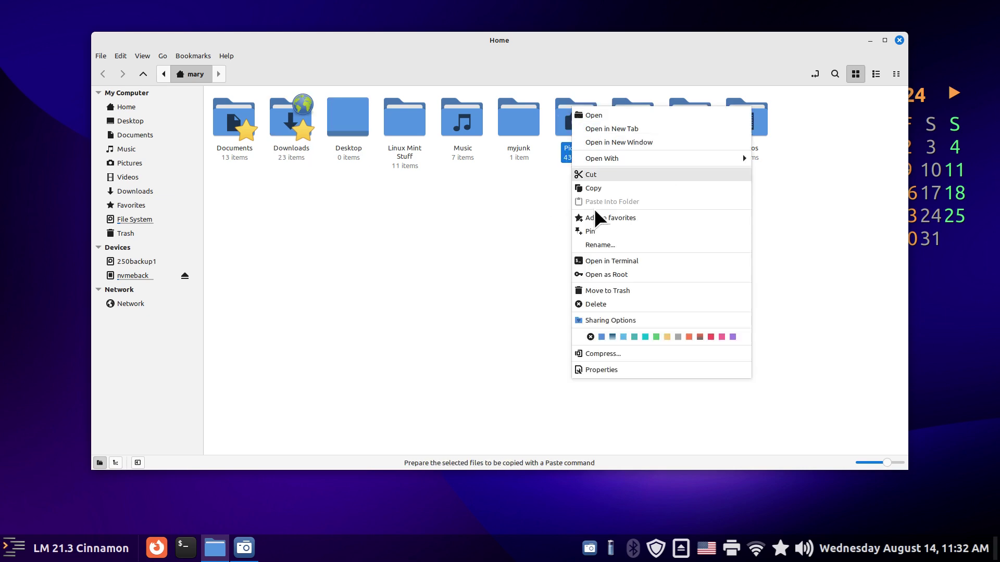
click(633, 218)
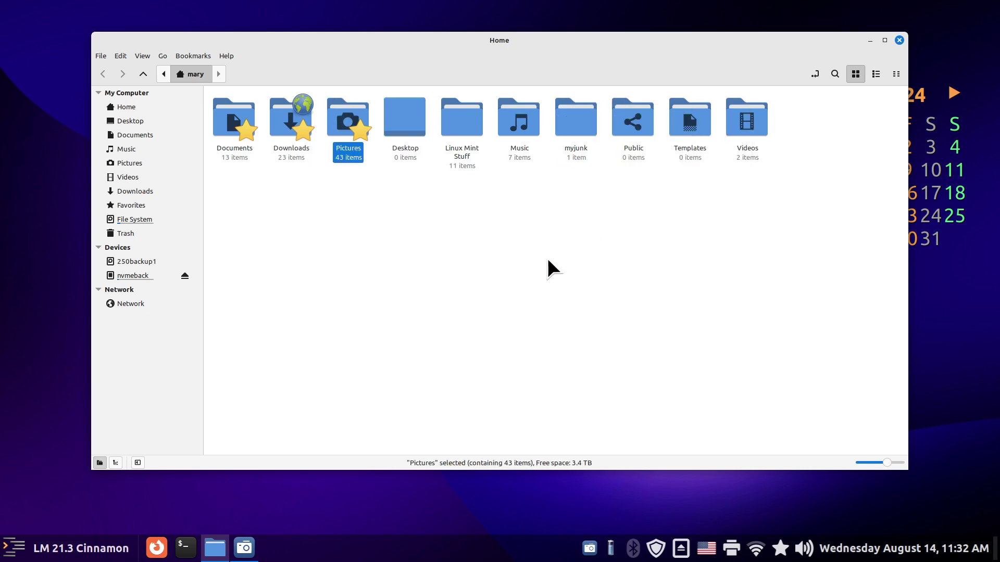
double_click(227, 110)
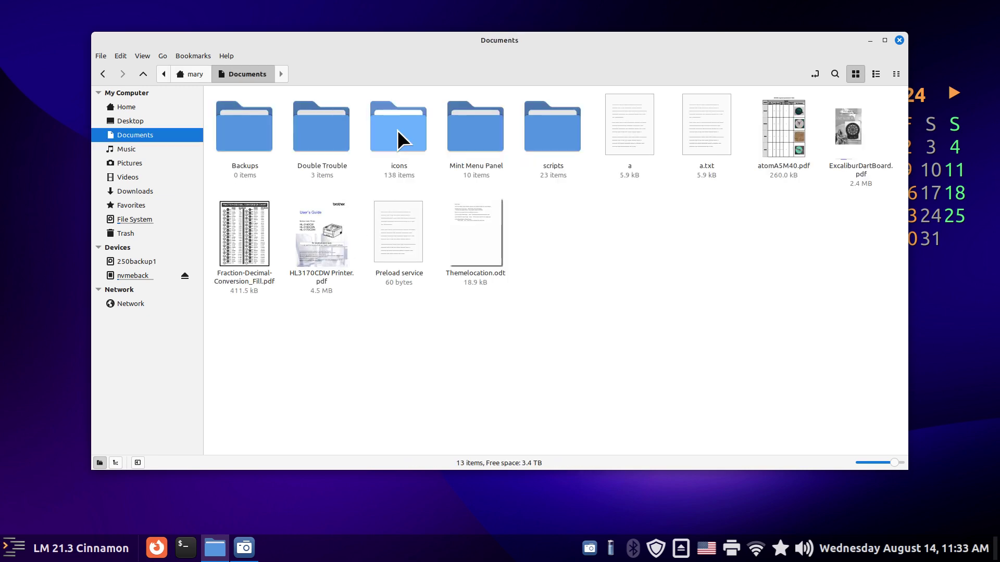
Step: Favourite the icons folder in Documents, close Nemo, and view the four-folder favourites list
right_click(395, 124)
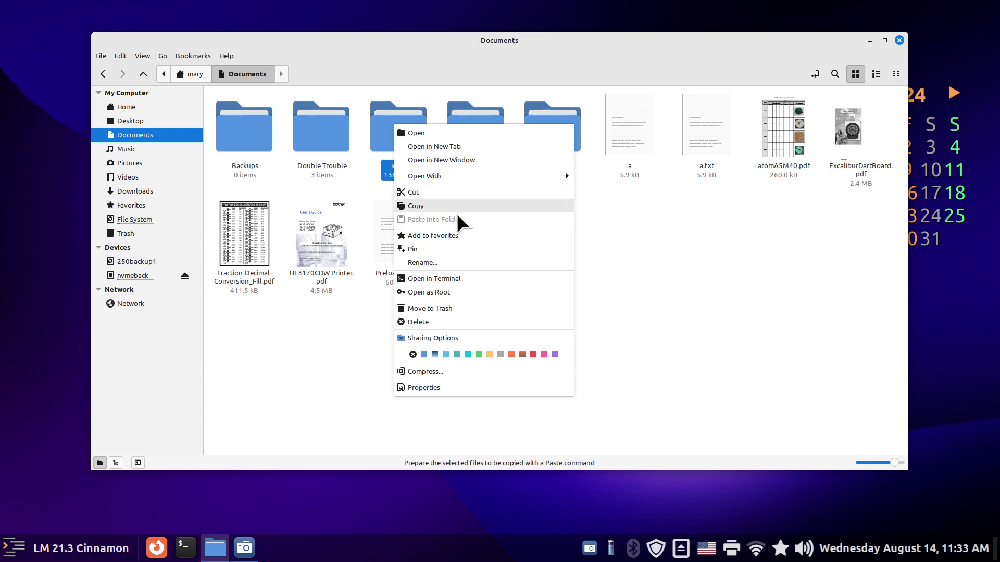
click(458, 231)
click(899, 40)
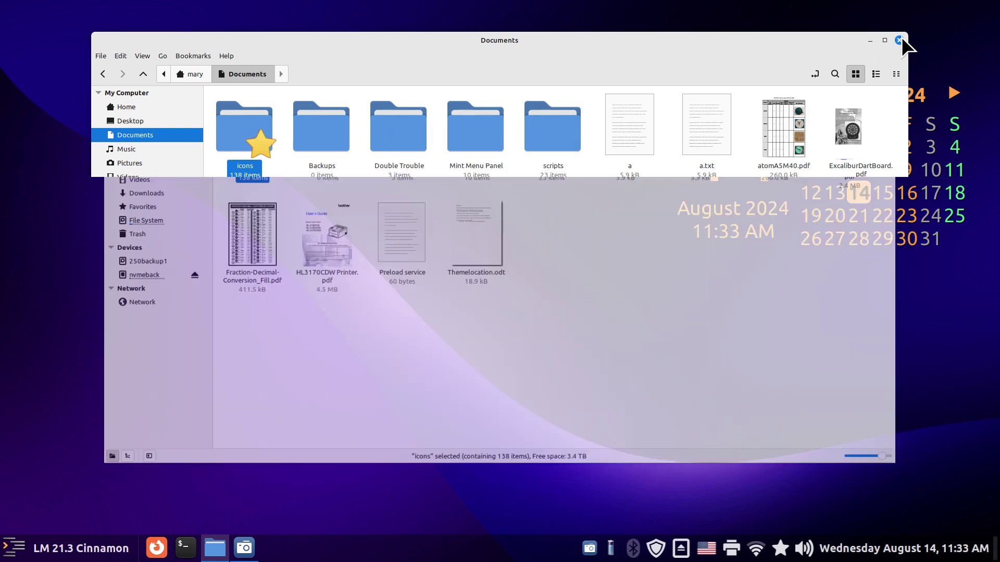
click(780, 548)
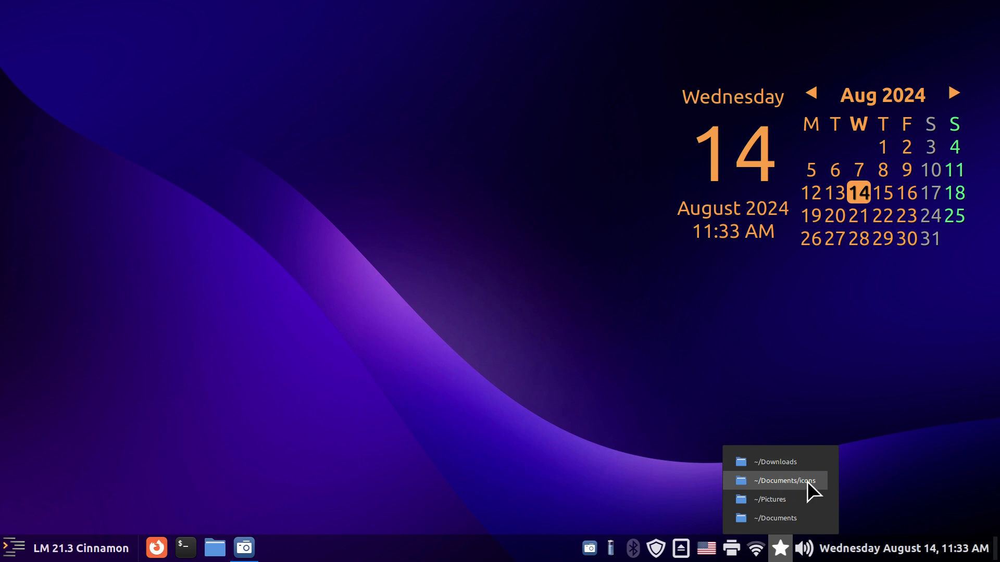
Step: Show the English (US) keyboard layout, then reopen the favourites list
click(649, 414)
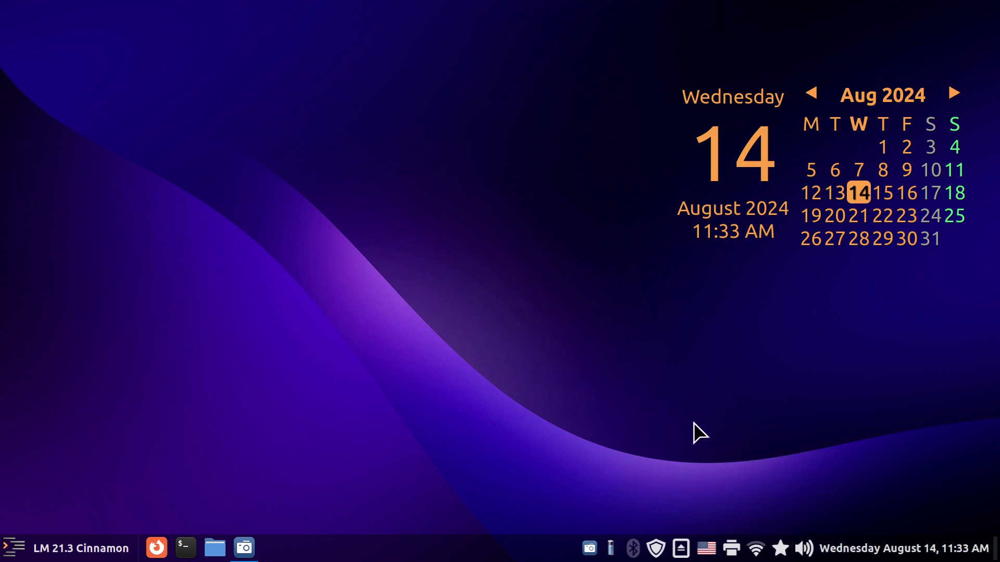
click(708, 556)
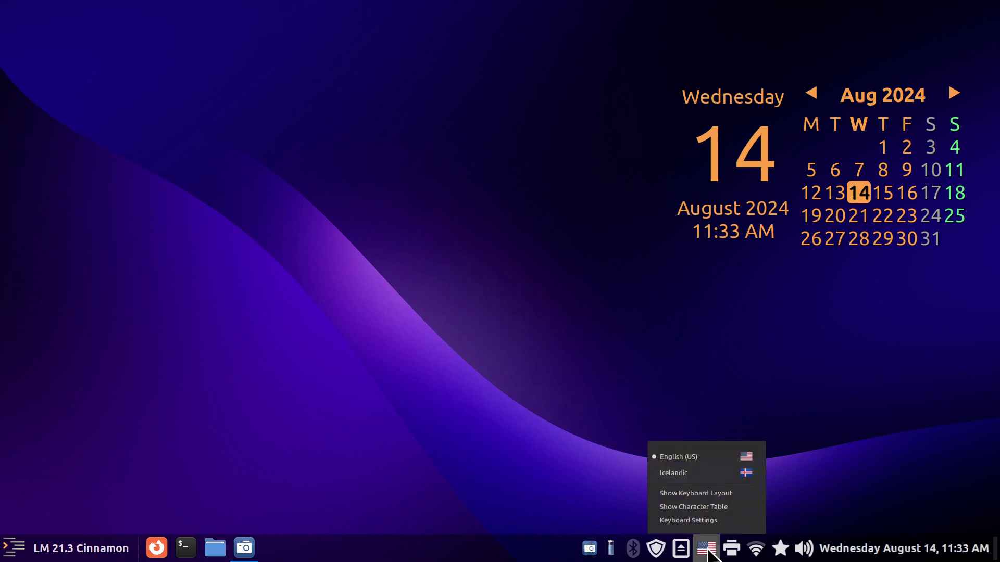
click(710, 494)
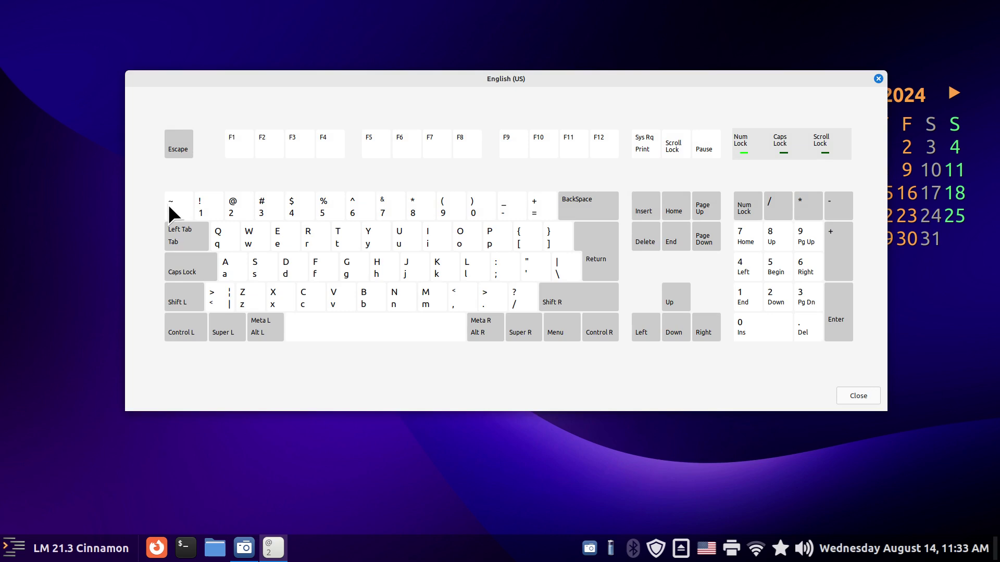
click(780, 548)
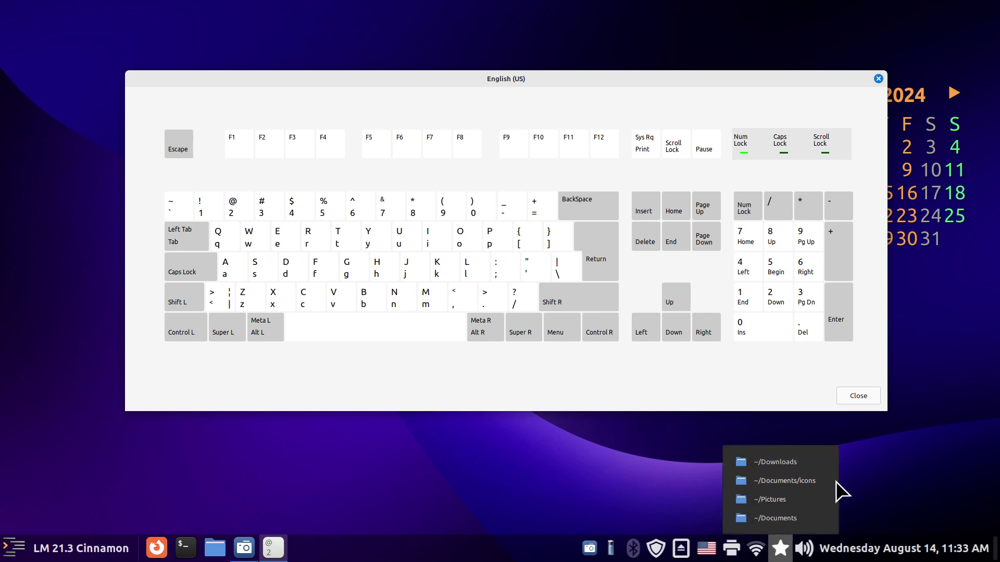
click(448, 473)
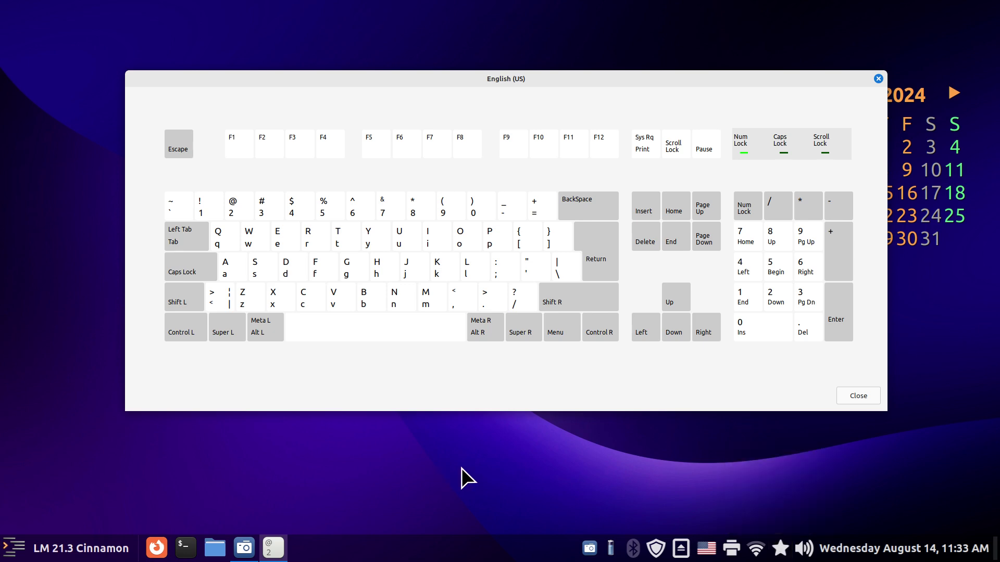
click(779, 552)
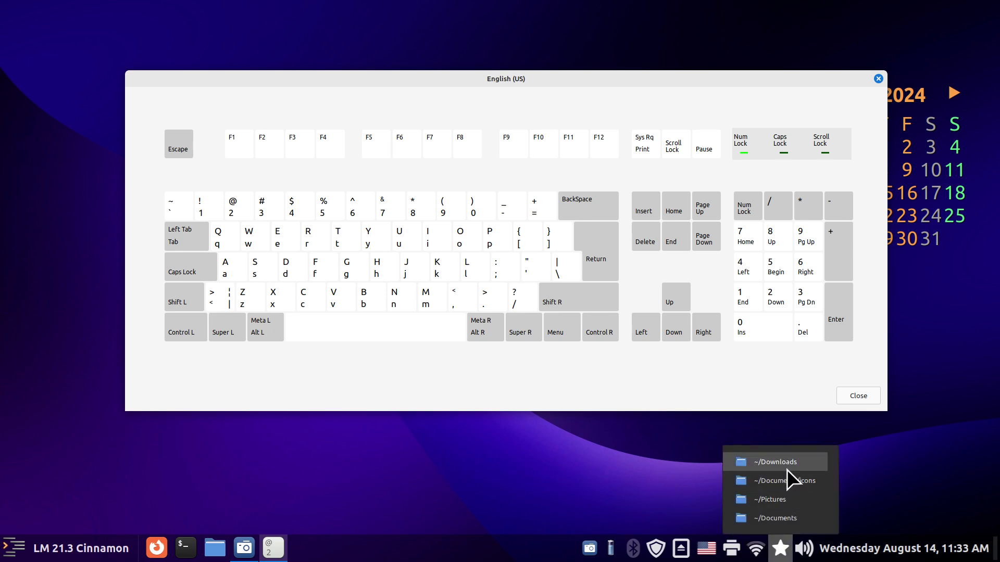
Step: Open ~/Documents/icons, go up to Documents > scripts, and open dock2 in Text Editor
click(786, 480)
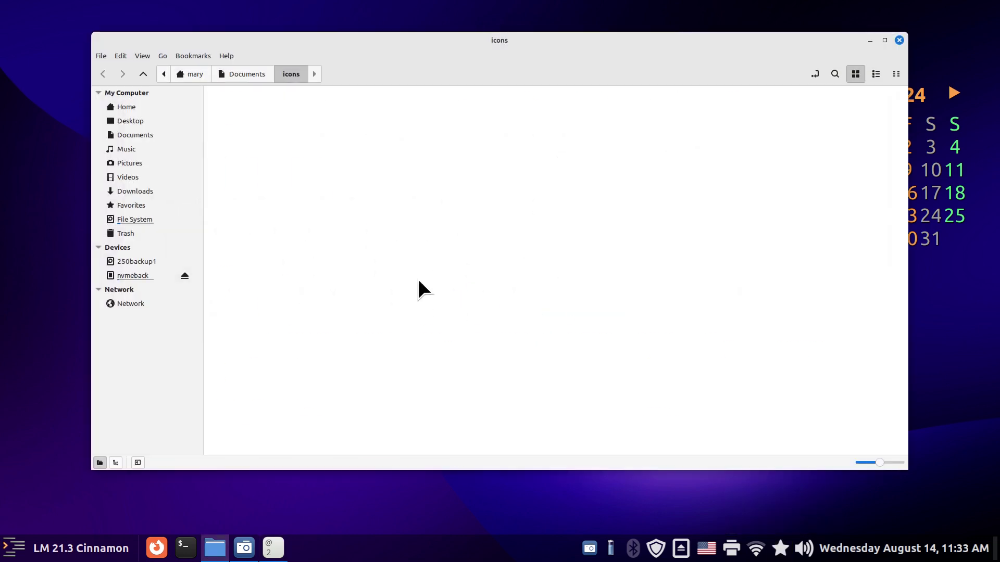
click(227, 73)
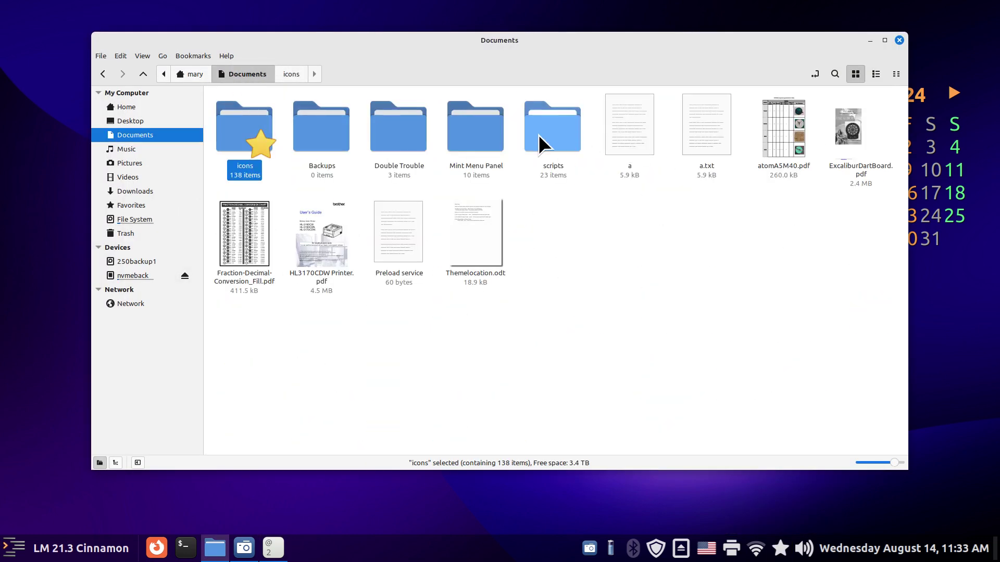
double_click(570, 120)
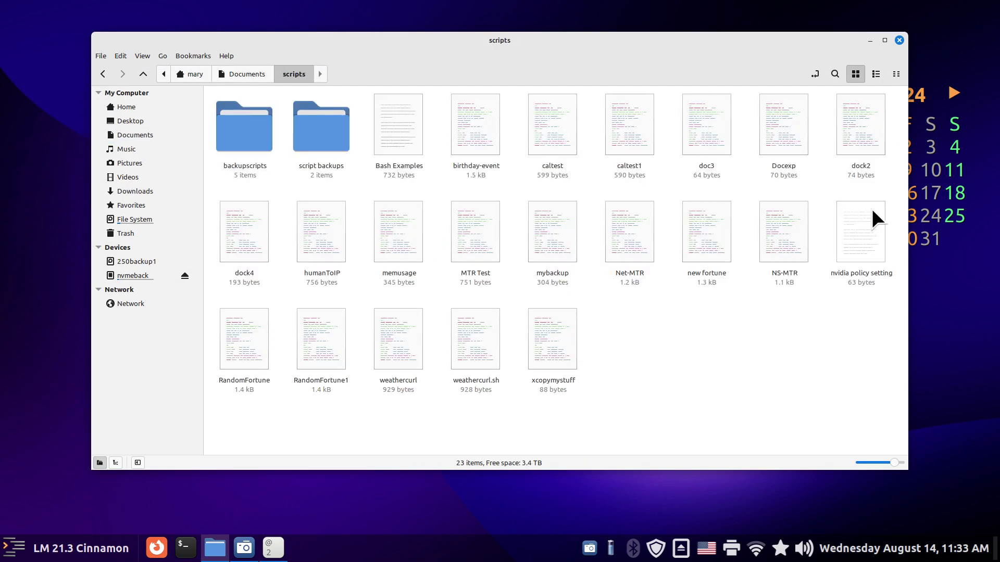
double_click(851, 117)
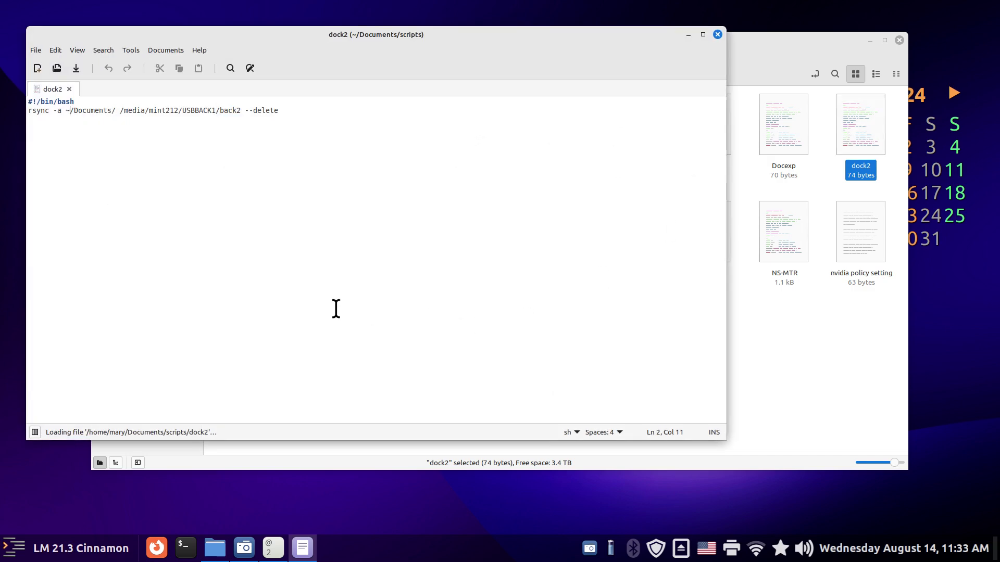
Step: Select the ~ in the dock2 rsync path to ~/Documents/
scroll(370, 276, up, 5)
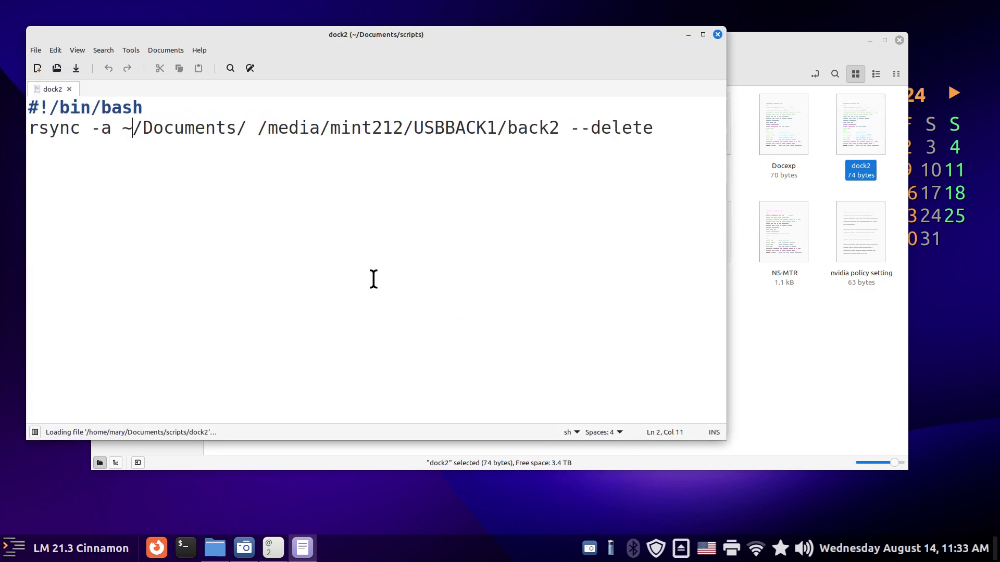
click(142, 134)
drag(142, 134, 154, 135)
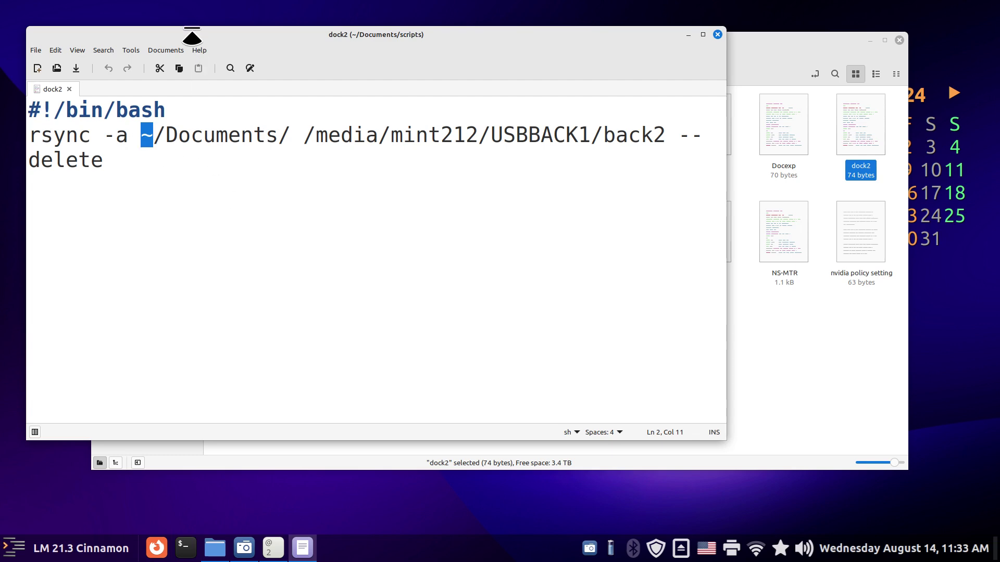
drag(192, 27, 508, 148)
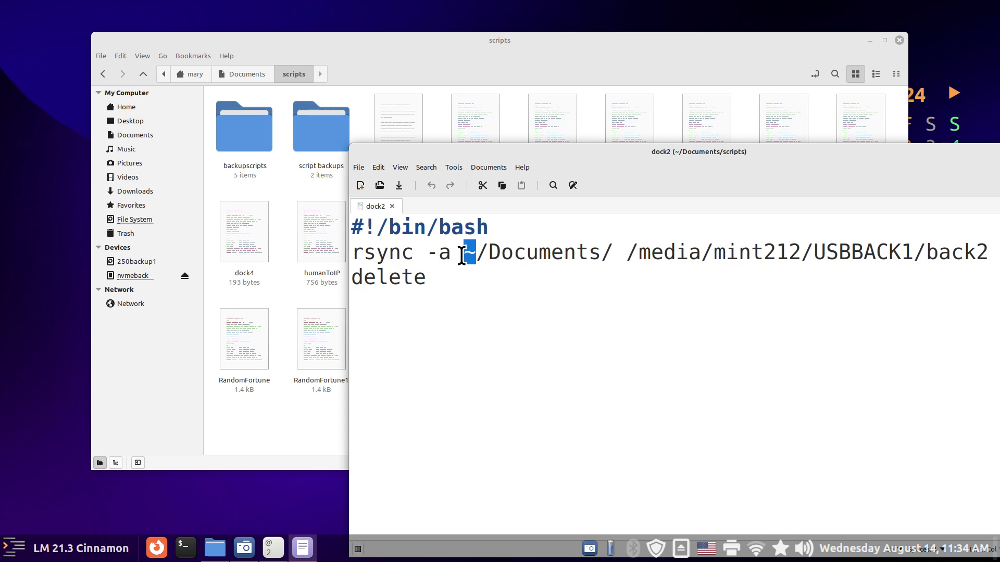
drag(614, 253, 351, 255)
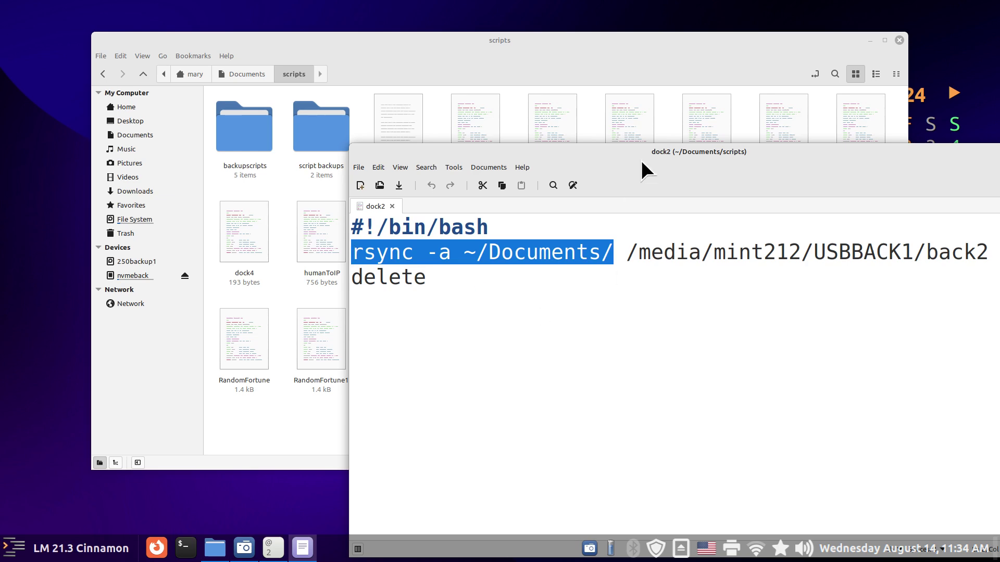
drag(655, 154, 465, 142)
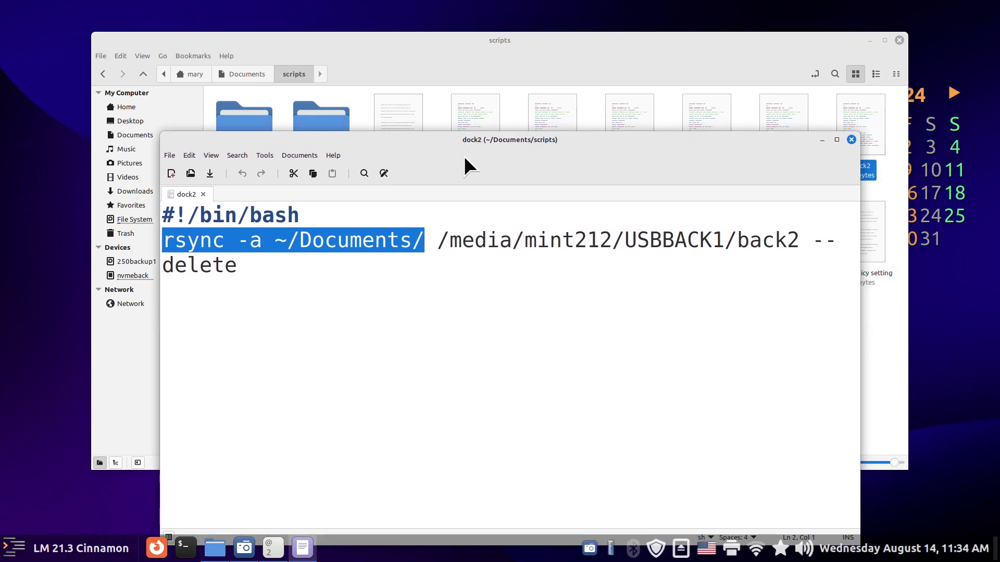
mouse_move(286, 241)
mouse_down()
mouse_move(264, 241)
mouse_move(279, 241)
mouse_up()
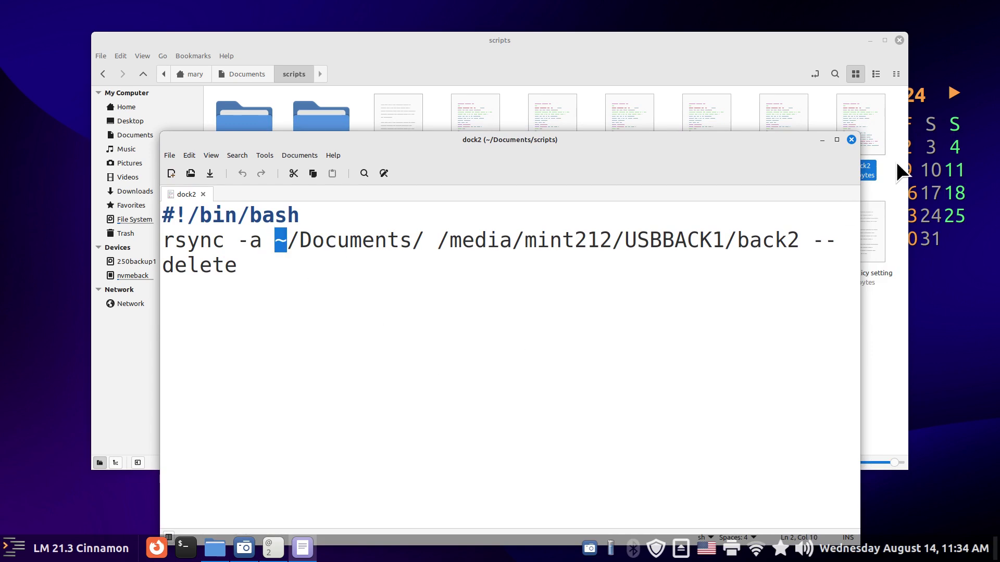
Step: Compare with the favourites list, then close the editor, Nemo and keyboard layout window
click(780, 548)
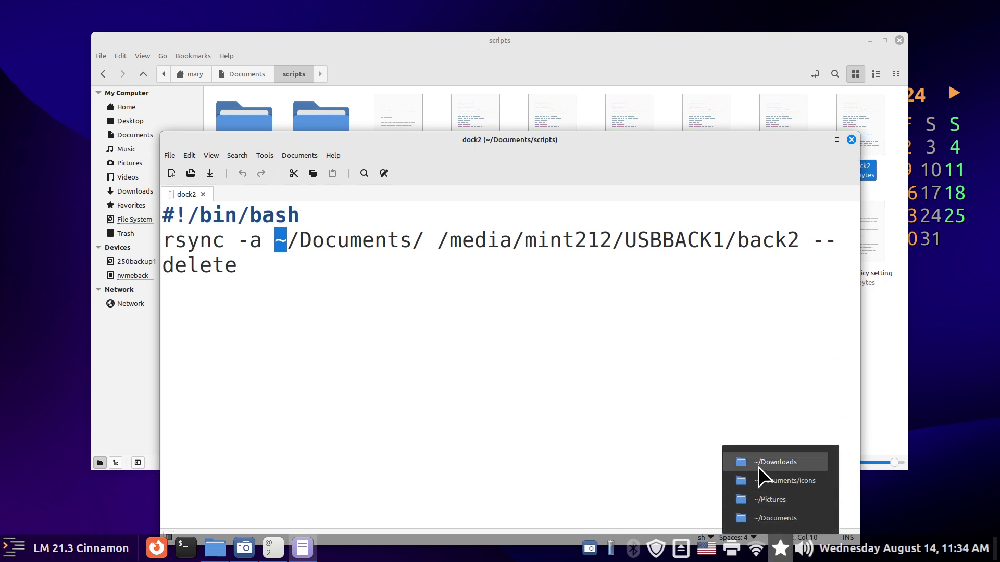
click(851, 139)
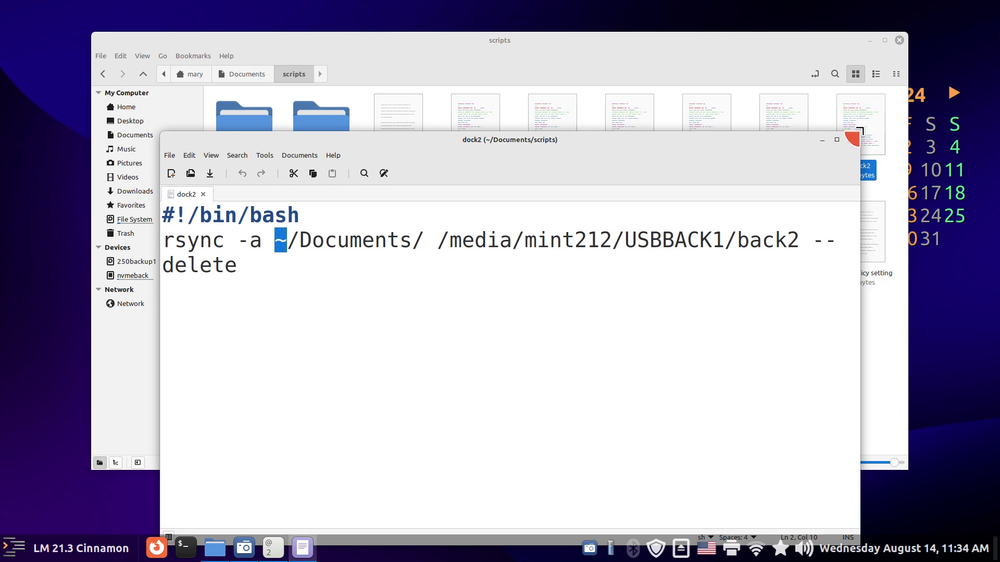
click(852, 140)
click(899, 40)
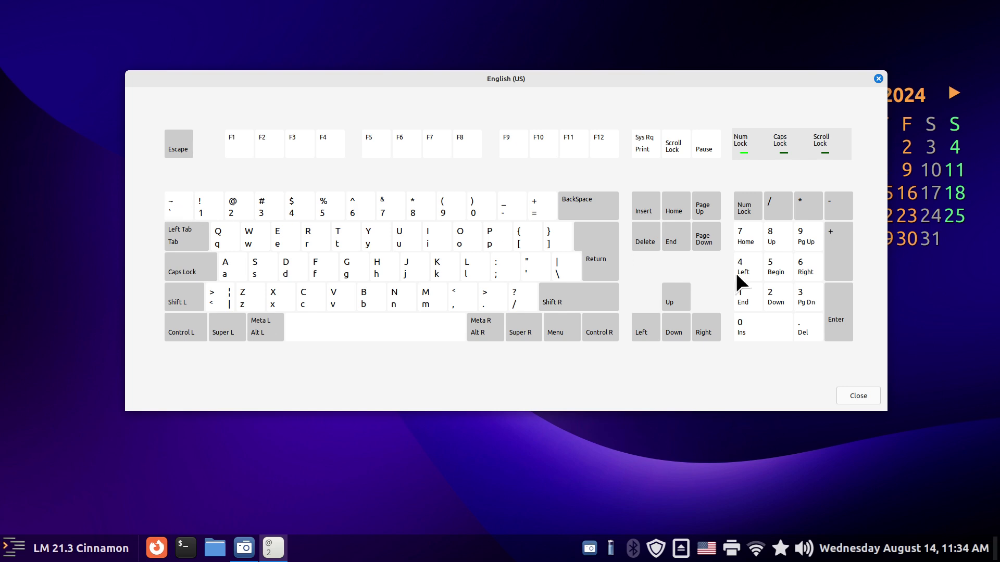
click(858, 396)
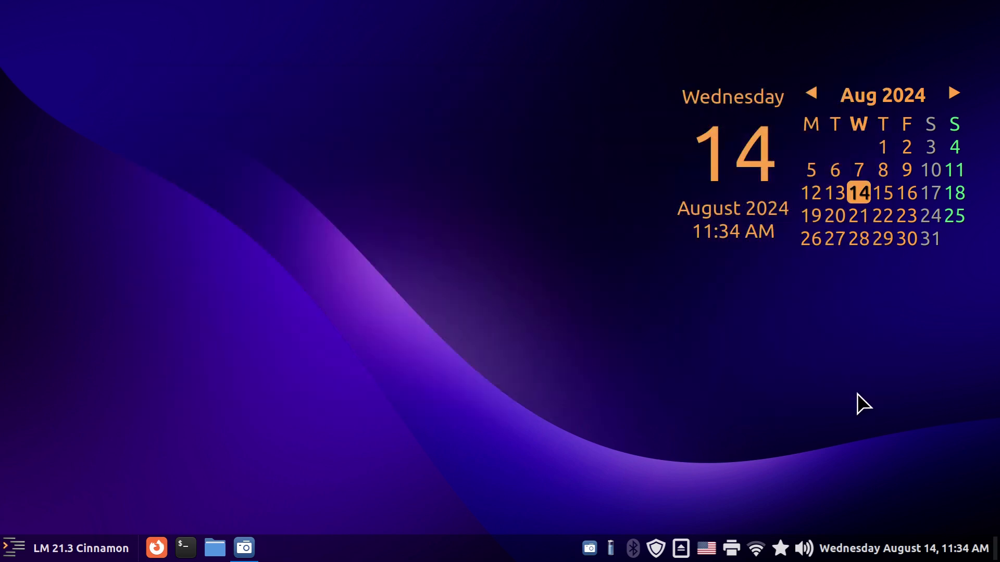
Step: Turn off 'Display full paths in the list' for the Favorites applet, then open Home
right_click(783, 554)
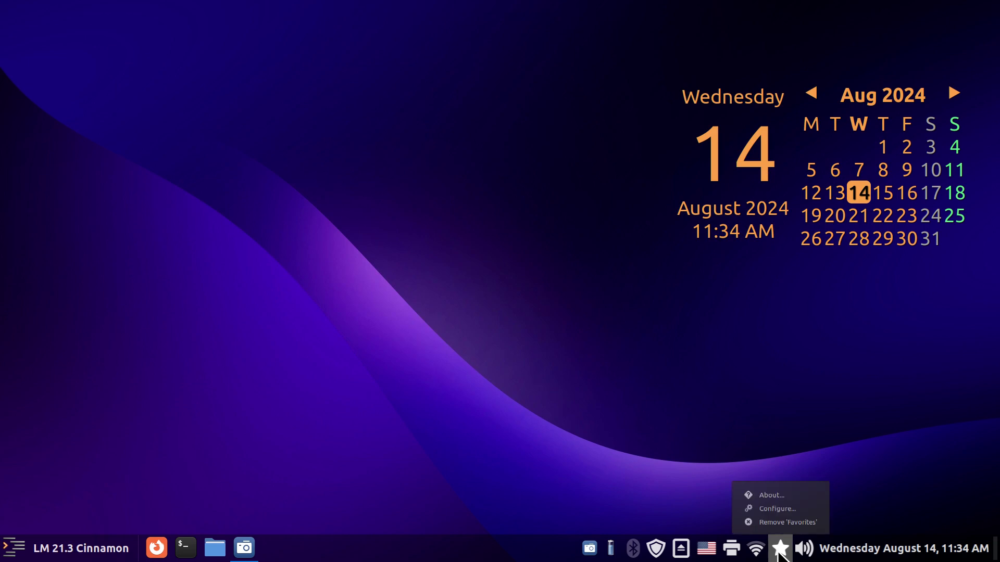
click(789, 511)
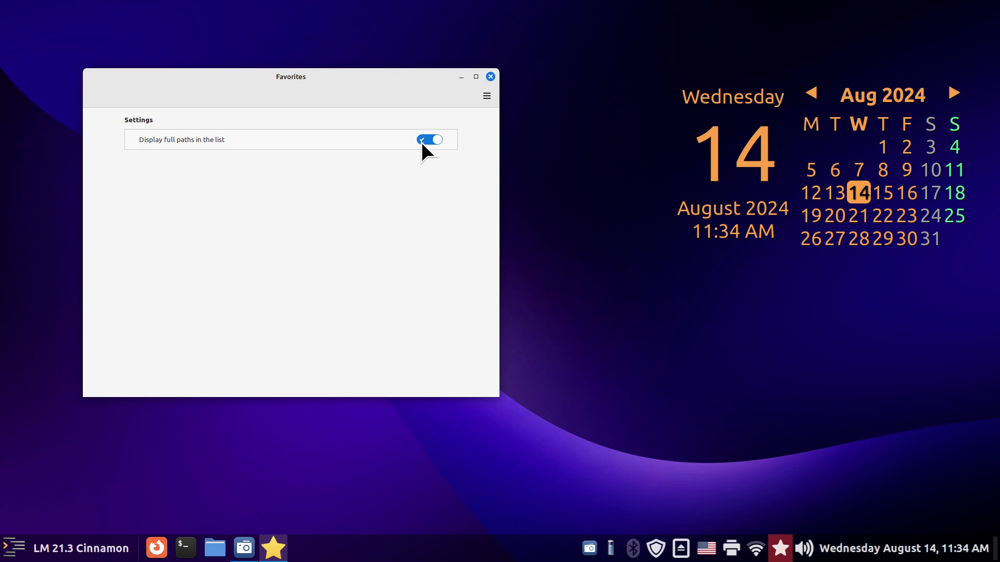
click(422, 144)
click(491, 77)
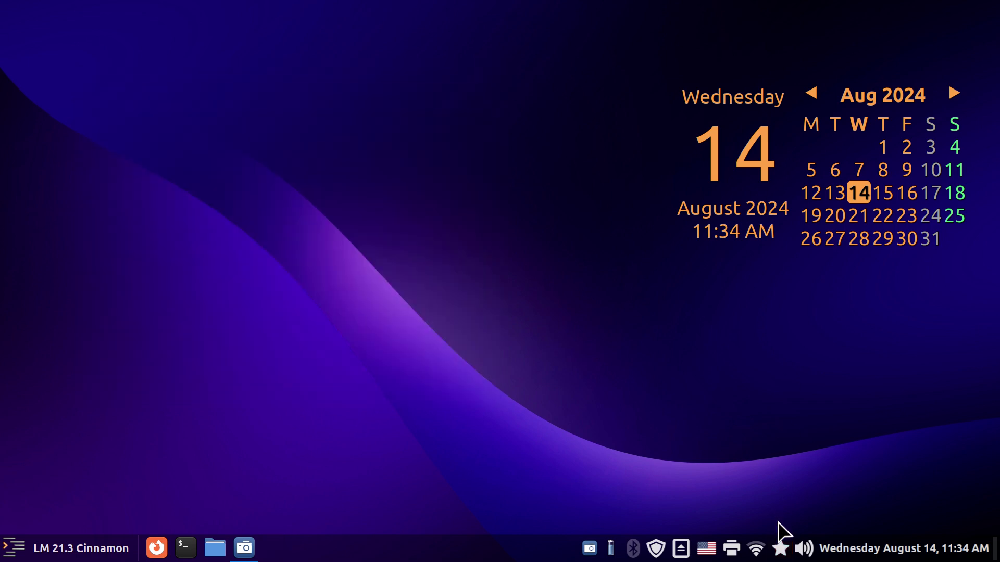
click(786, 556)
click(582, 446)
click(213, 548)
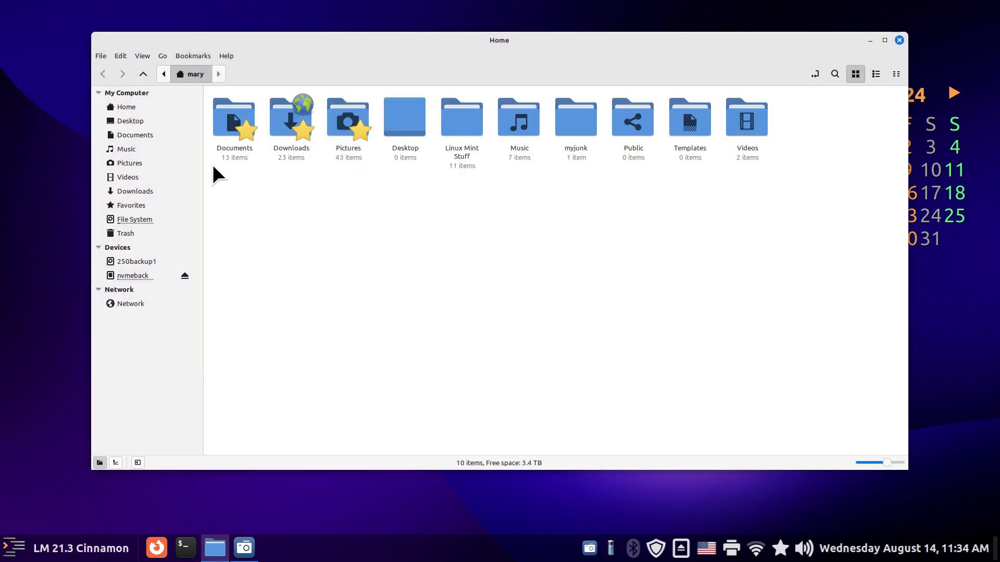
Step: Add the scripts folder in Documents to favorites, then close Nemo
double_click(231, 117)
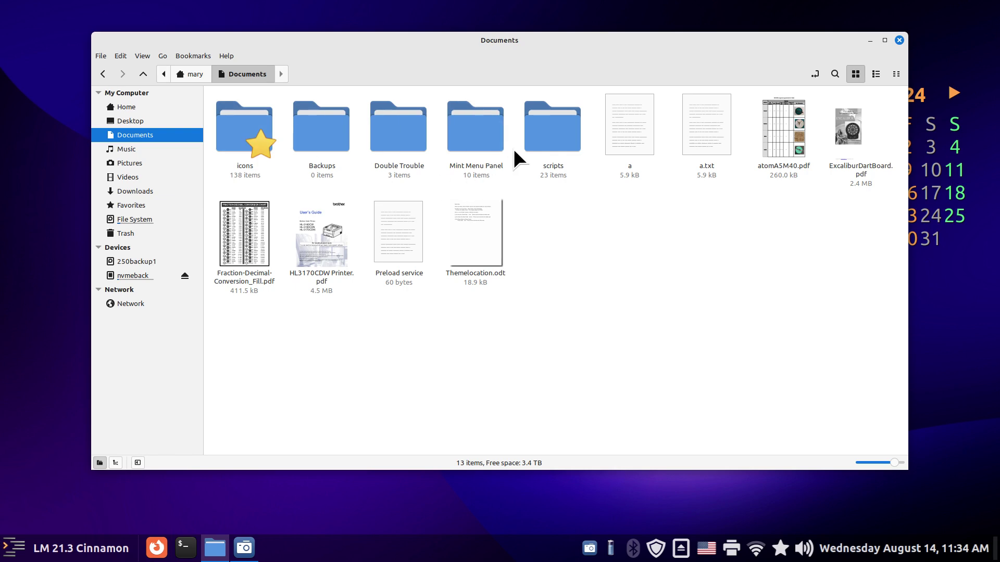
right_click(545, 114)
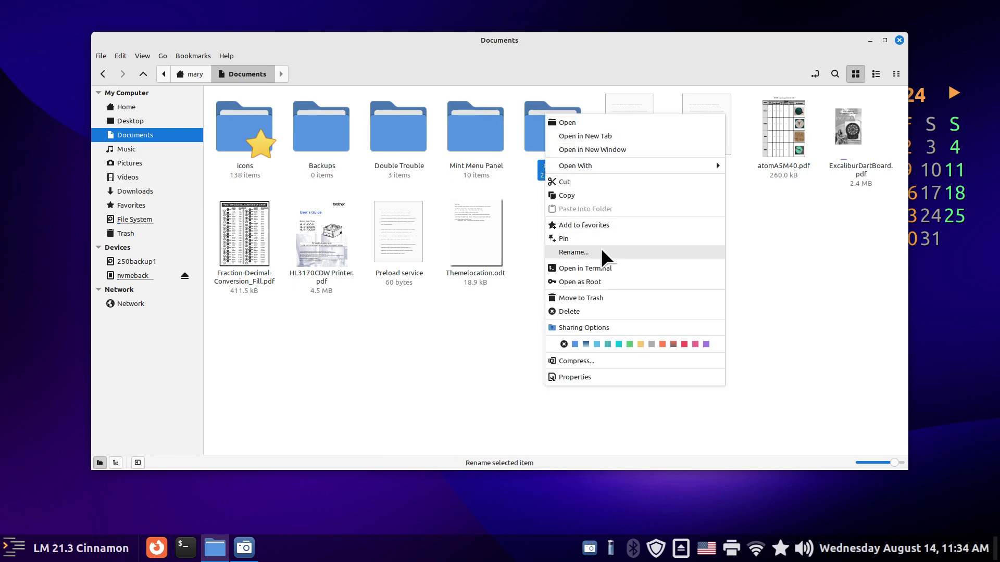
click(602, 227)
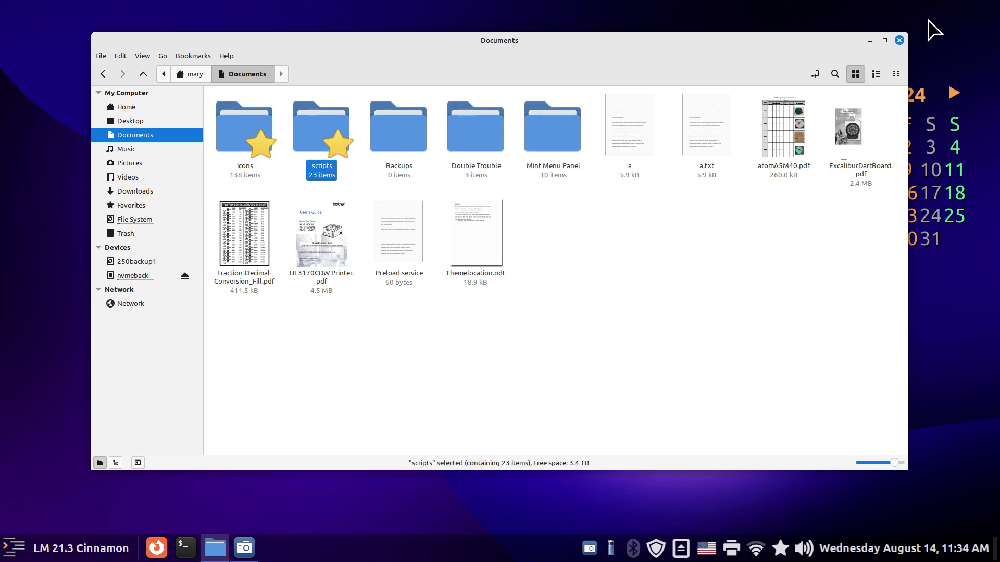
click(899, 40)
Step: Open scripts from the star applet's Favorites list, close it, and recheck the list
click(781, 548)
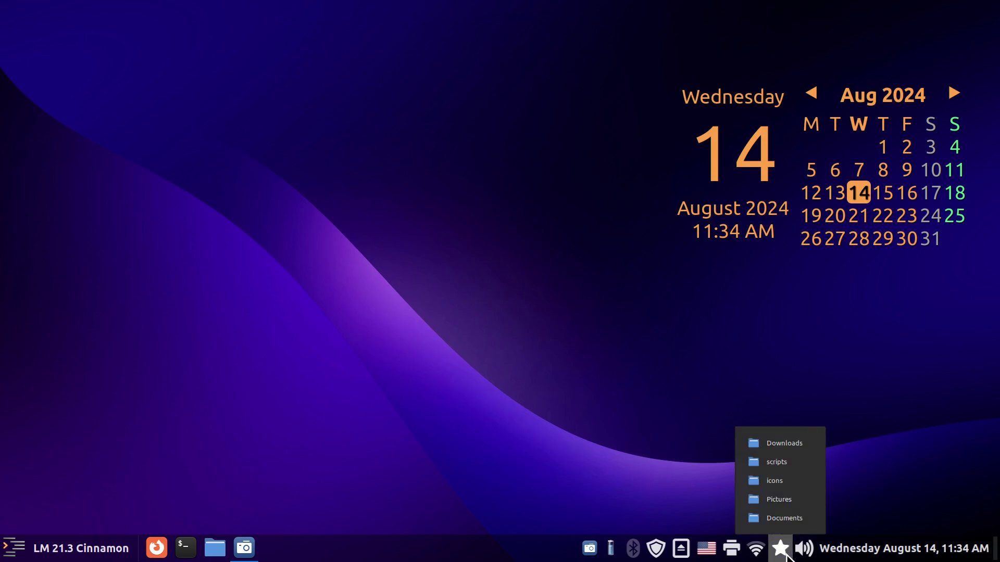
click(795, 463)
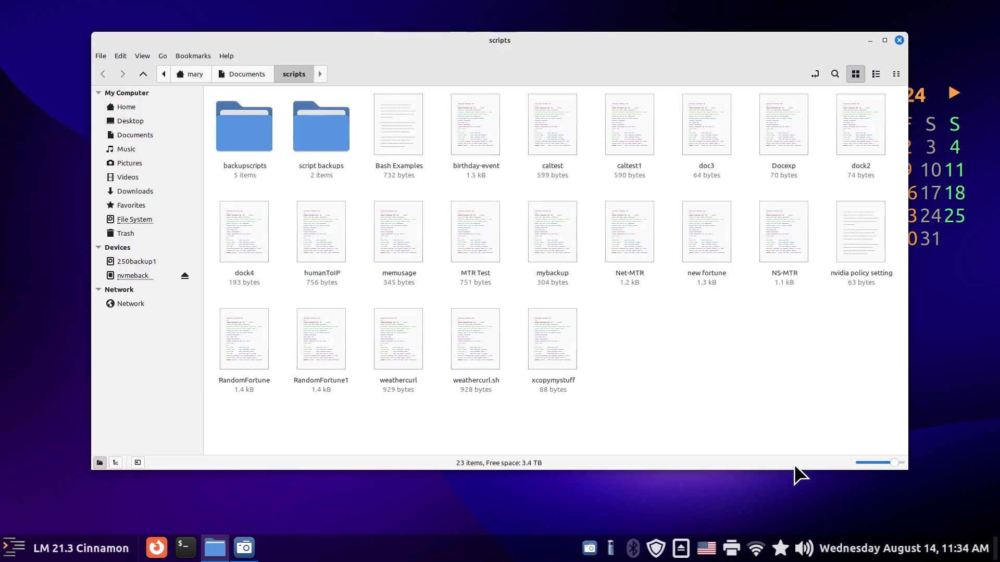
click(899, 40)
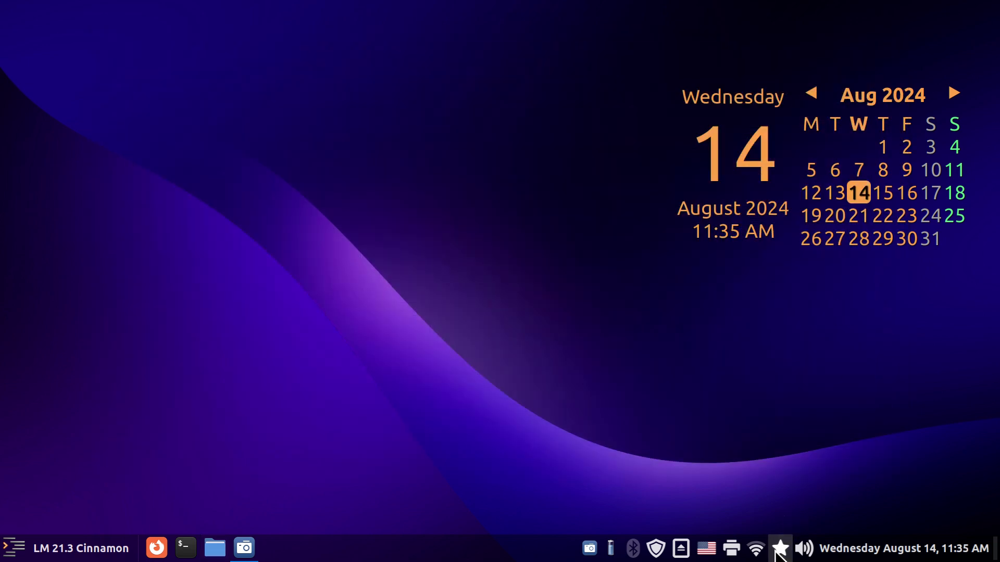
click(778, 553)
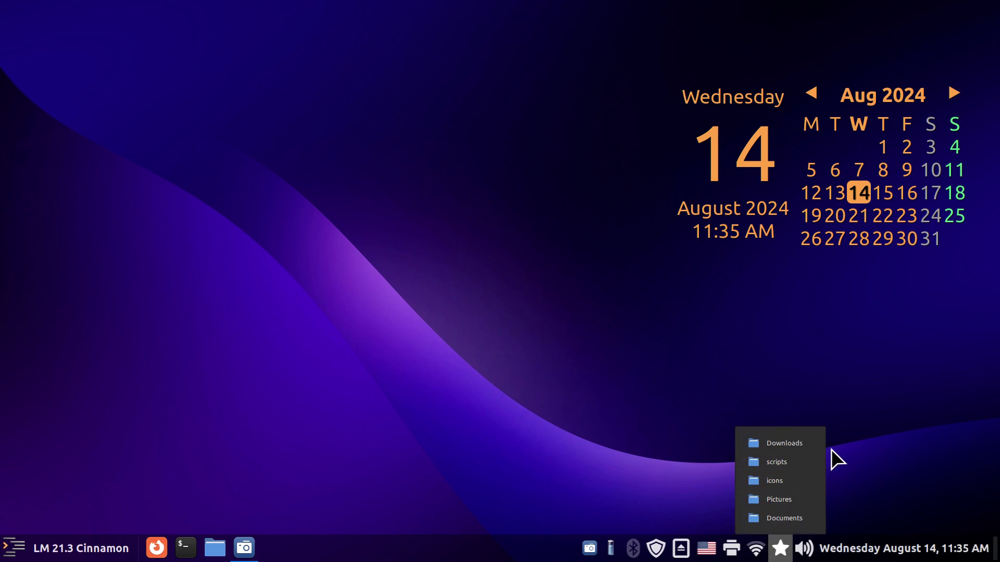
click(856, 456)
right_click(781, 551)
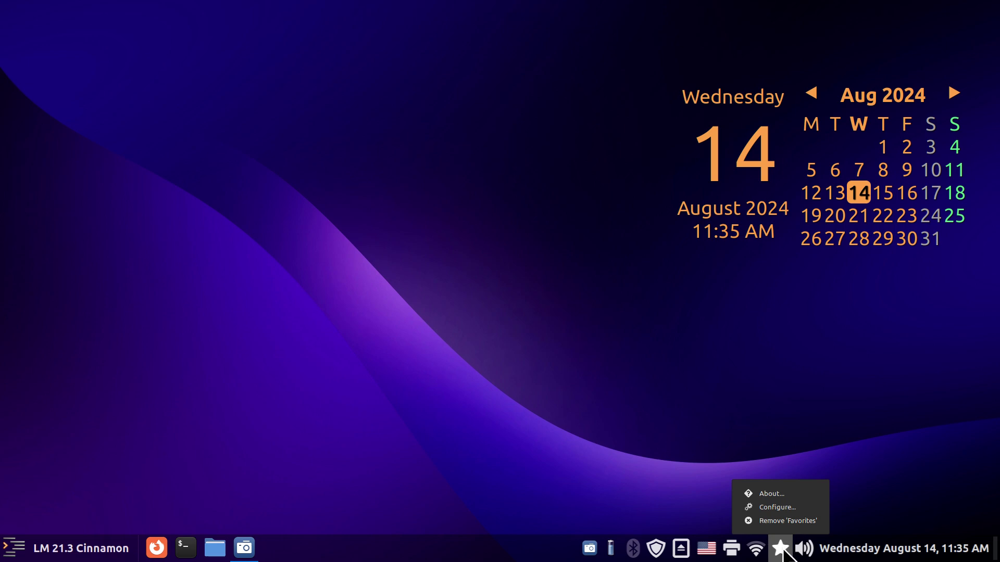
Step: Enable Display full paths in the Favorites applet, so entries show like ~/Documents/scripts
click(767, 508)
click(430, 139)
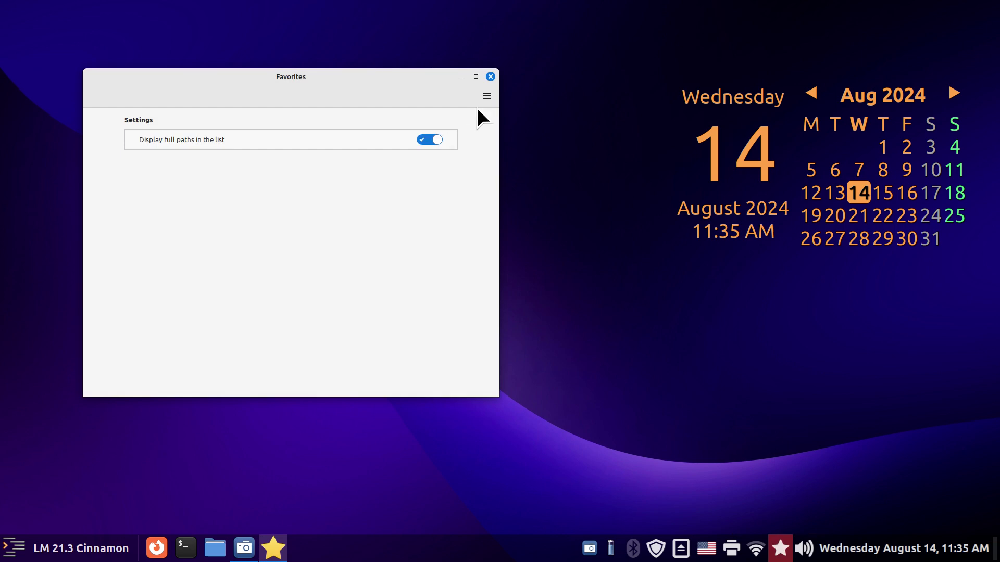
click(490, 77)
click(781, 552)
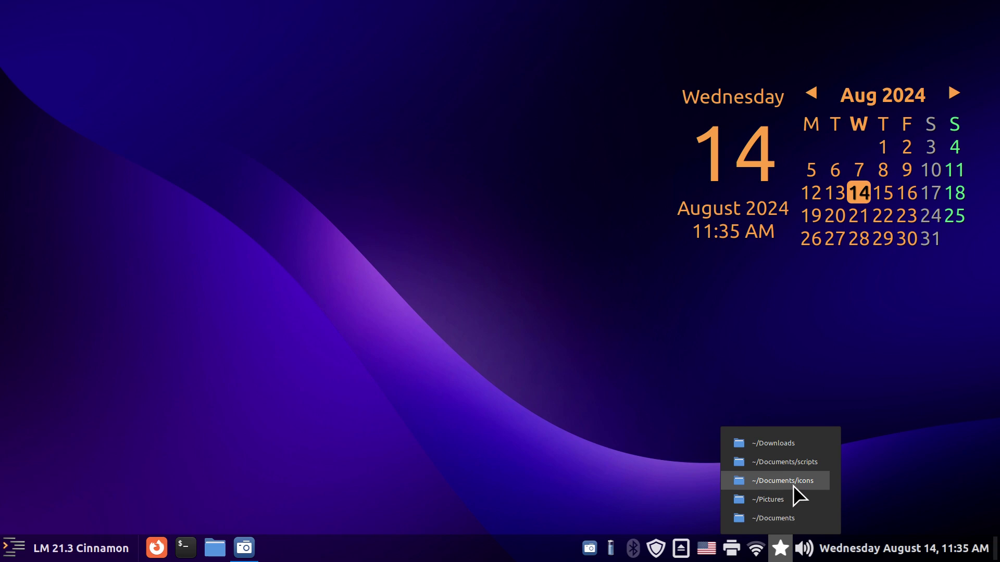
click(479, 438)
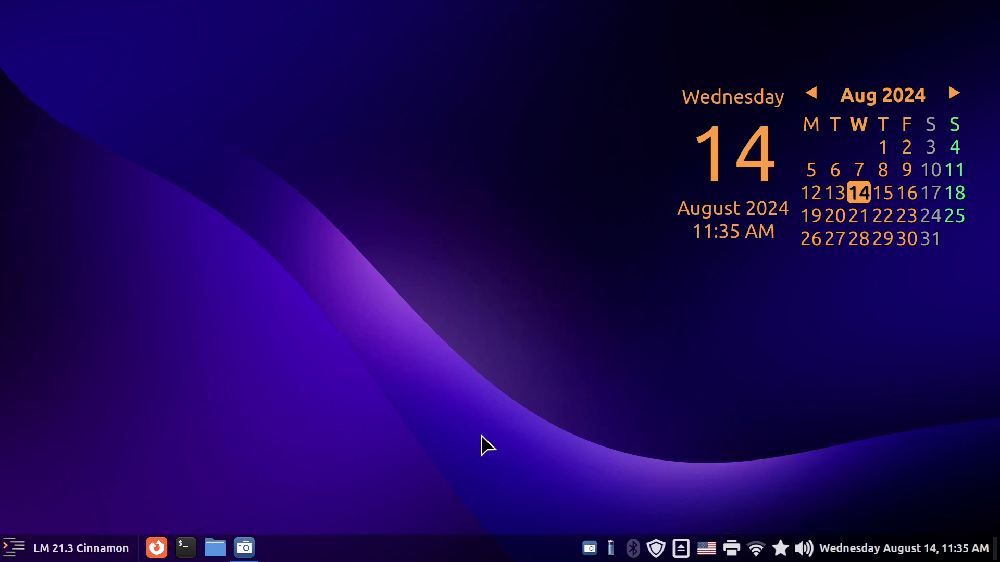
Step: Open Documents from the menu's Favorites category, then switch Nemo to the Home folder
click(60, 548)
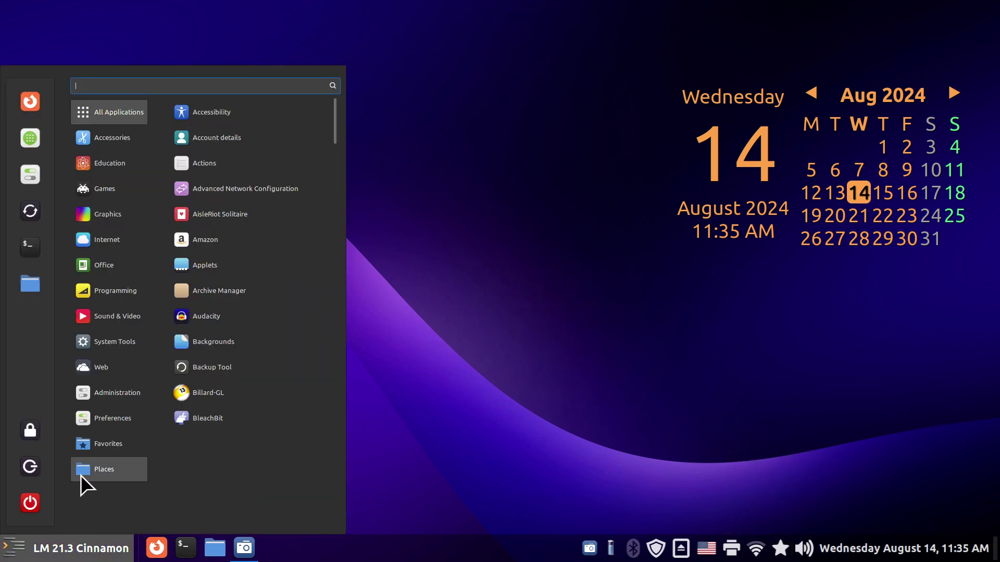
mouse_move(84, 446)
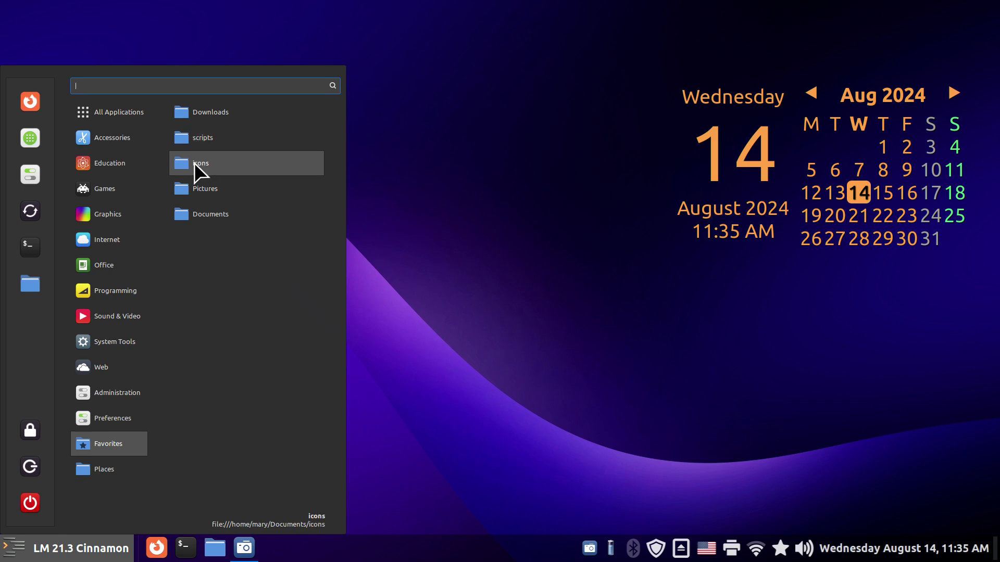
click(189, 221)
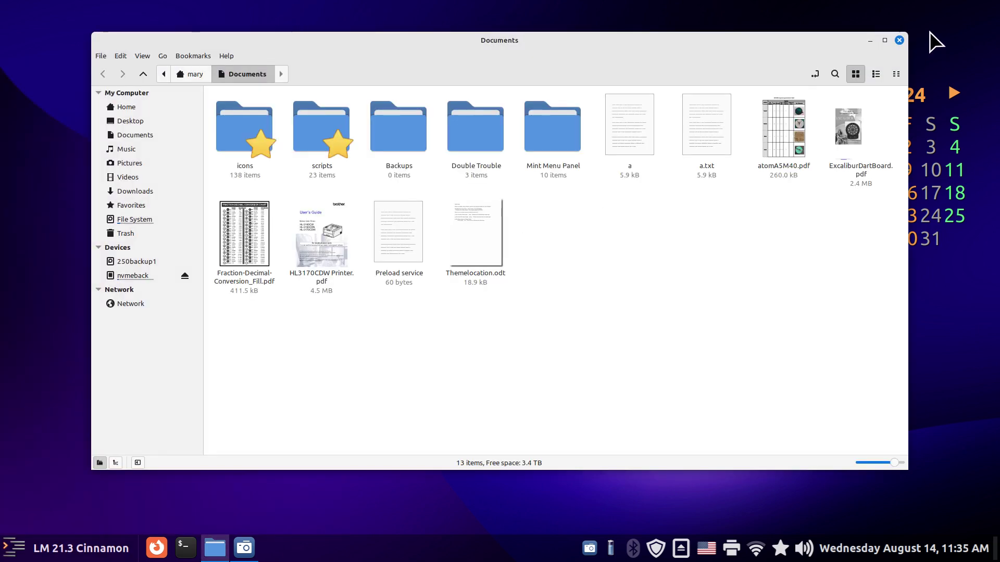
click(149, 105)
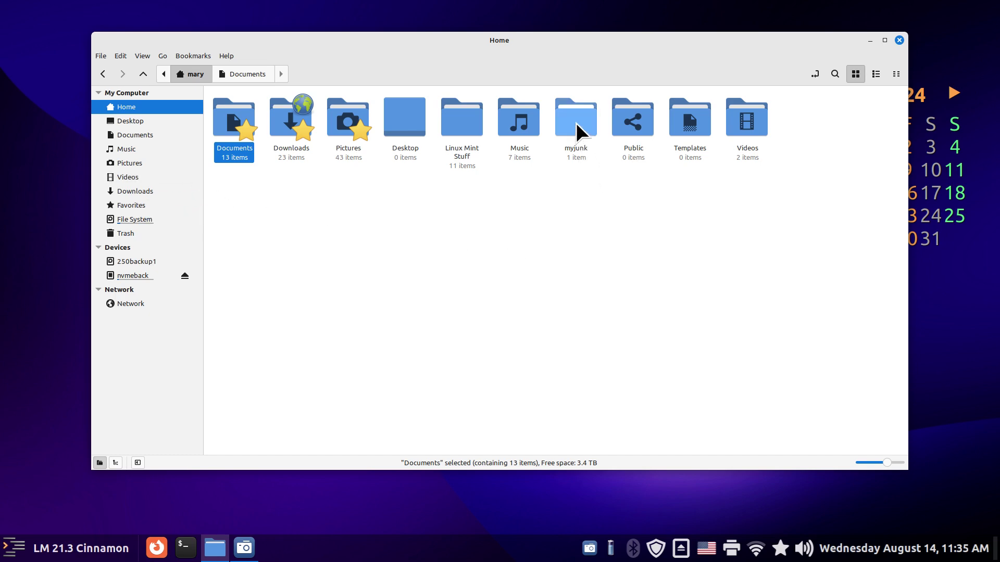
Step: Bookmark myjunk in the sidebar below Documents, then Linux Mint Stuff below myjunk
drag(578, 117, 185, 168)
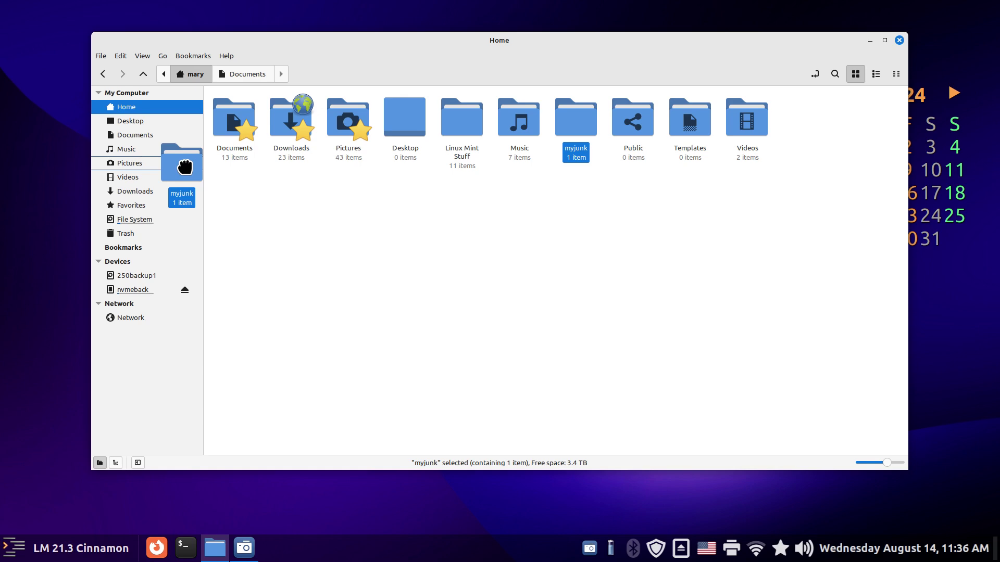
drag(184, 166, 187, 157)
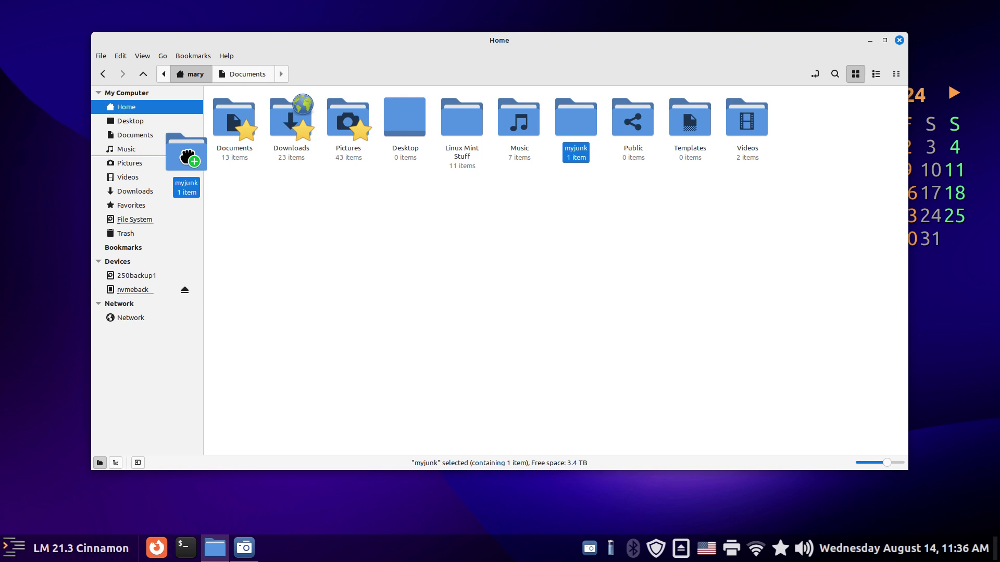
drag(187, 156, 188, 151)
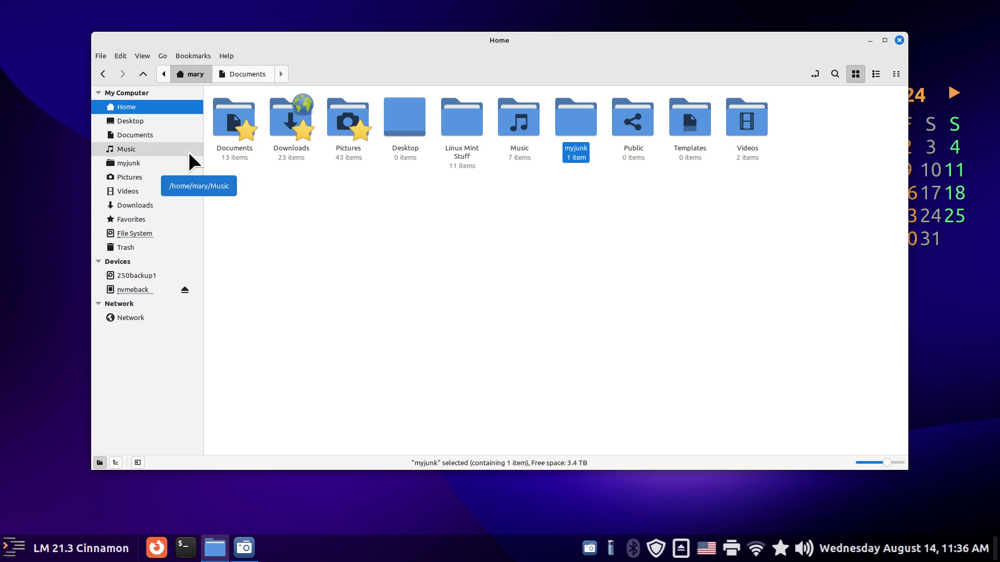
click(126, 164)
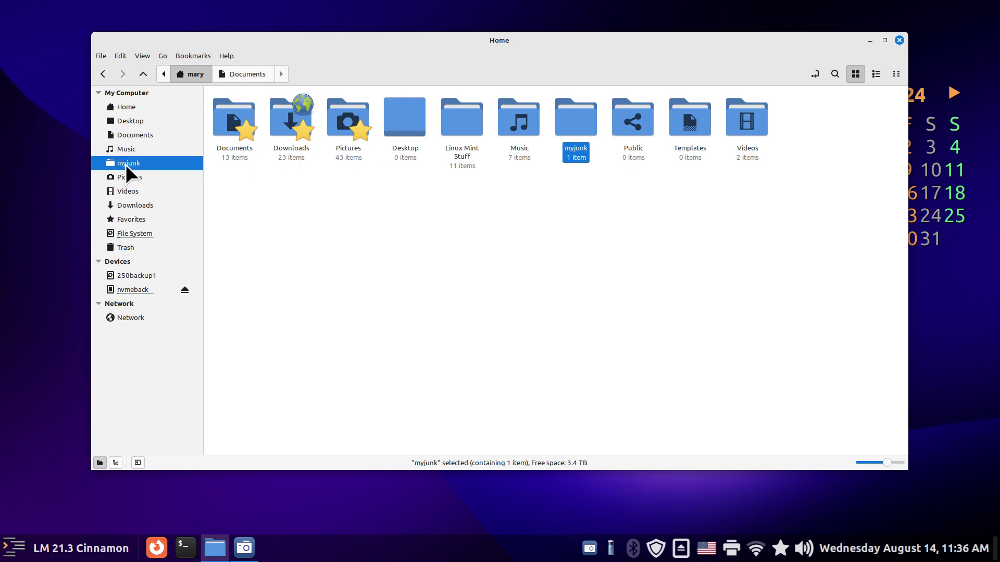
drag(126, 164, 174, 145)
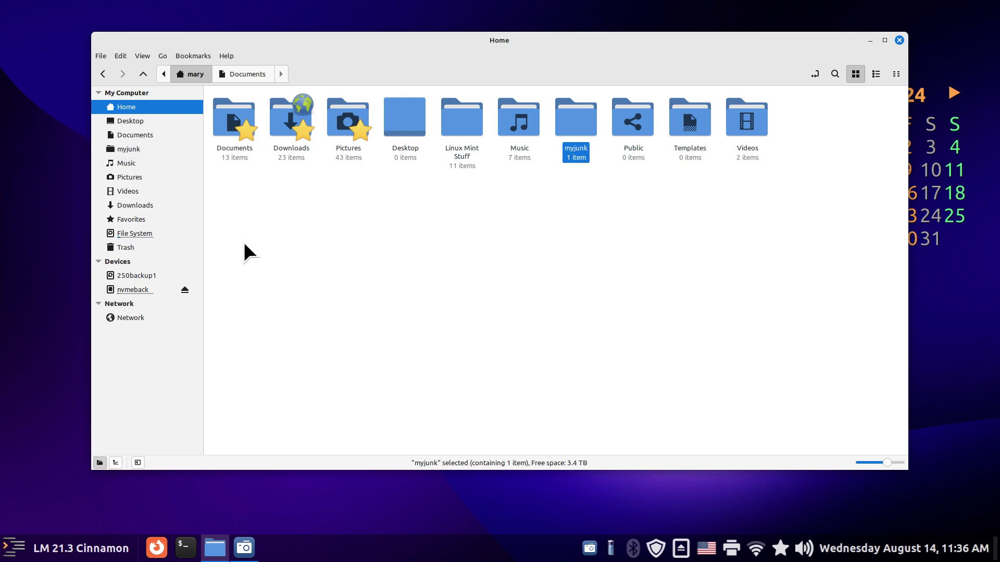
drag(464, 114, 164, 160)
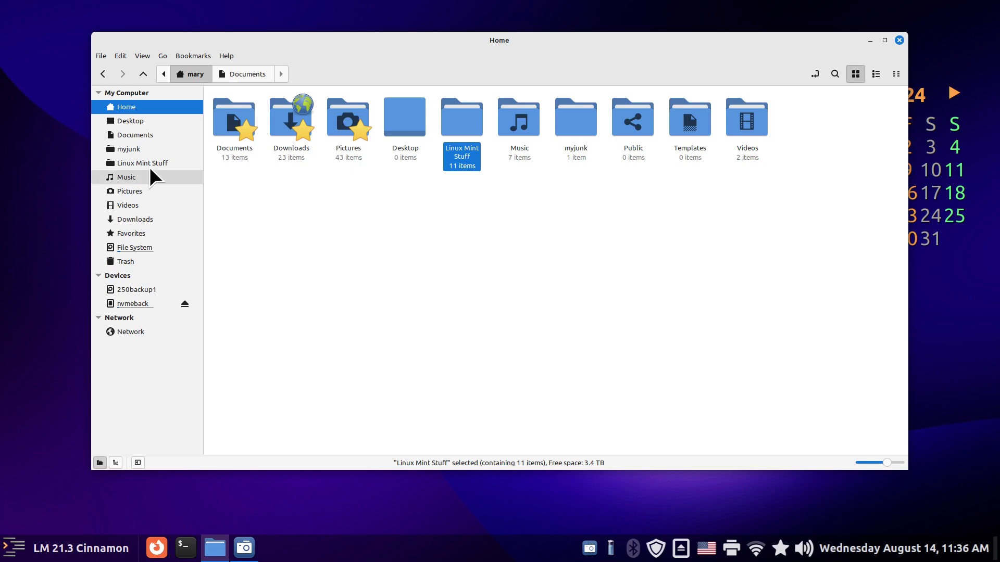
Step: Remove the Linux Mint Stuff and myjunk bookmarks from Nemo's sidebar
right_click(126, 164)
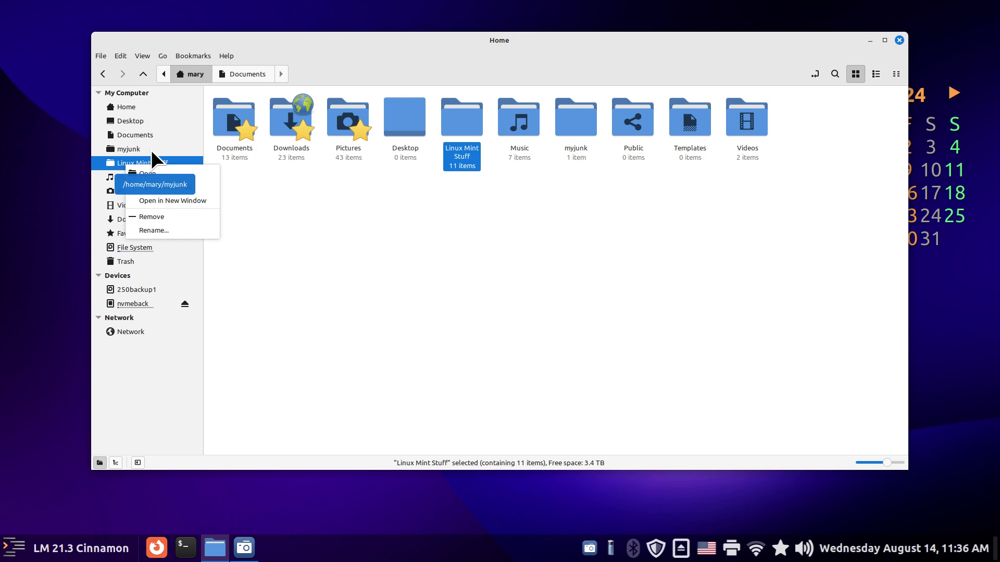
click(167, 217)
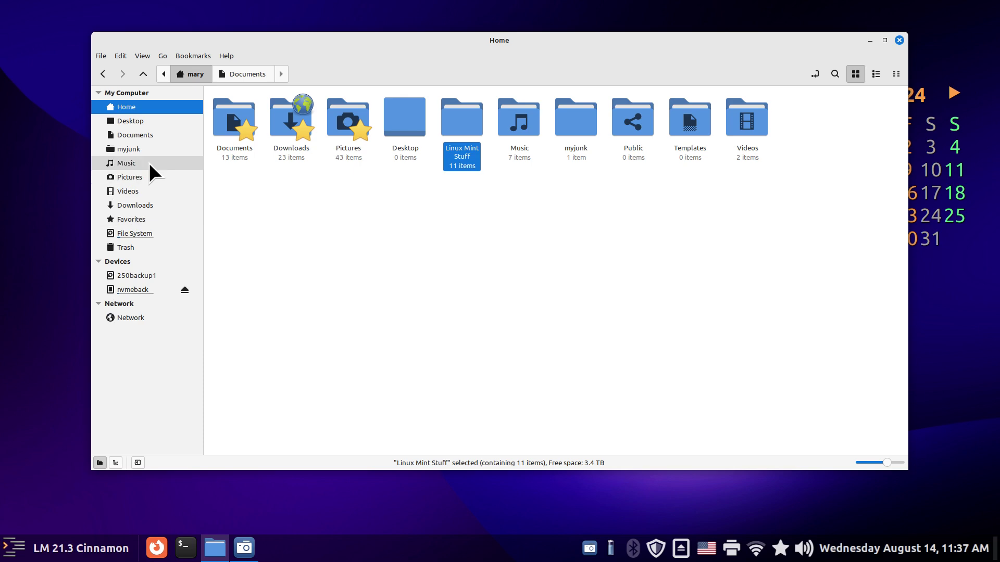
right_click(134, 151)
click(169, 202)
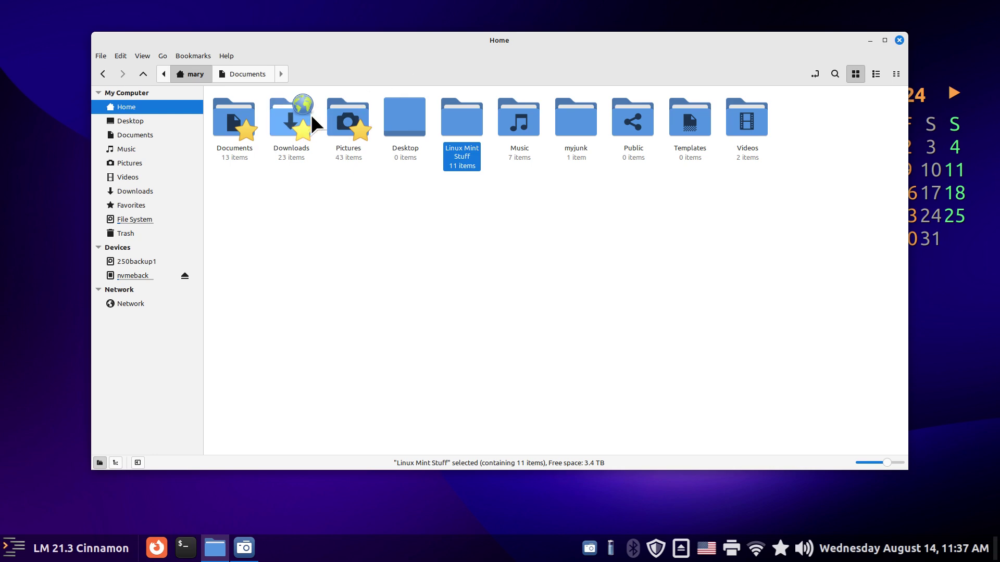
Step: Close Nemo, view the Favorites applet list, and review its settings window
click(899, 41)
click(780, 548)
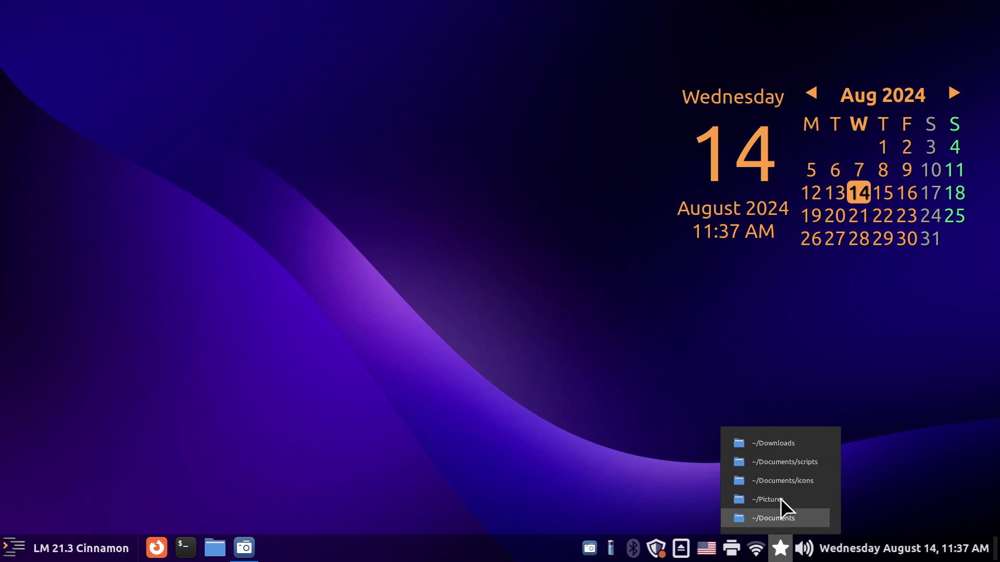
right_click(780, 547)
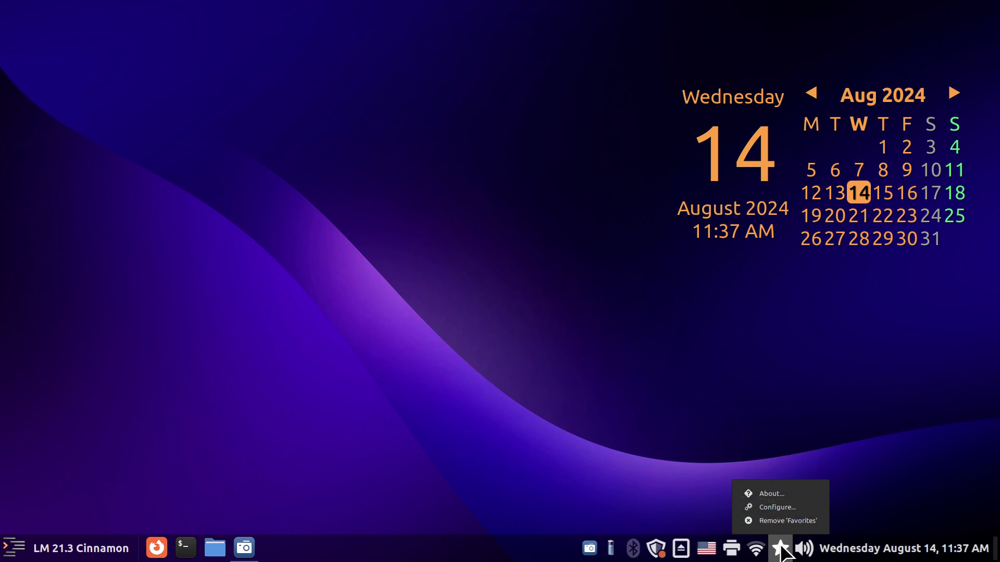
click(783, 509)
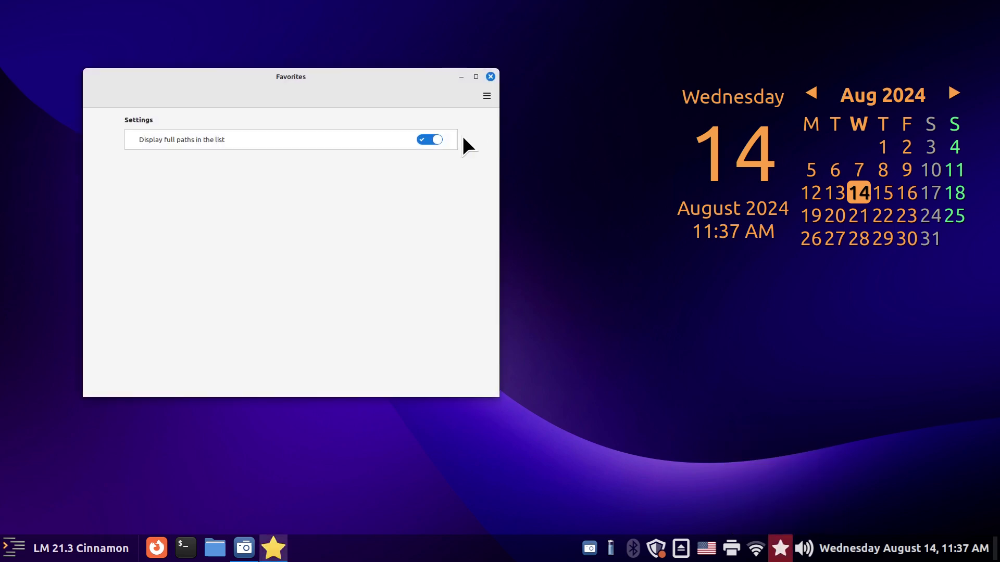
click(490, 77)
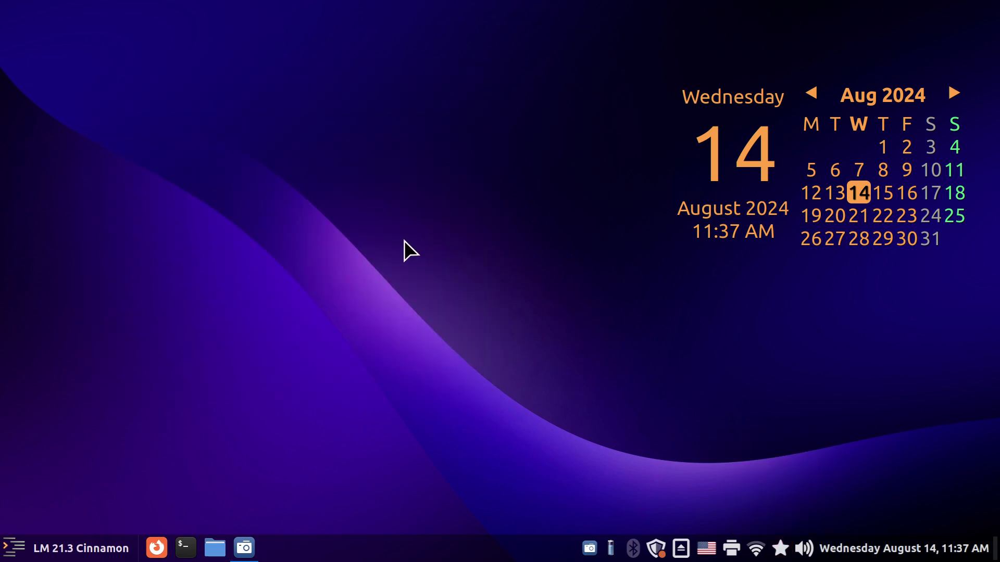
Step: Browse the Favorites category in the Cinnamon menu, then dismiss the menu
click(63, 548)
mouse_move(108, 445)
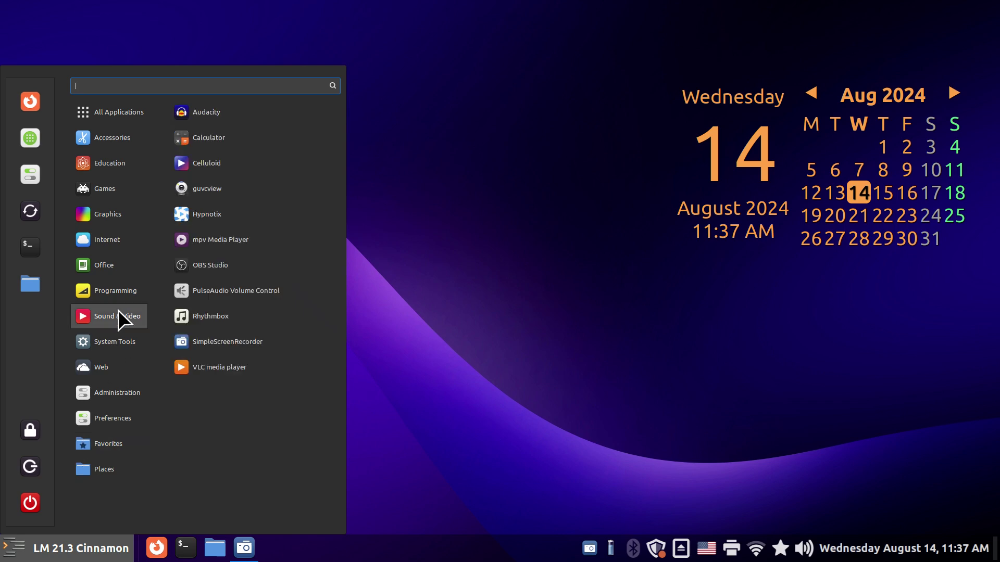
mouse_move(103, 473)
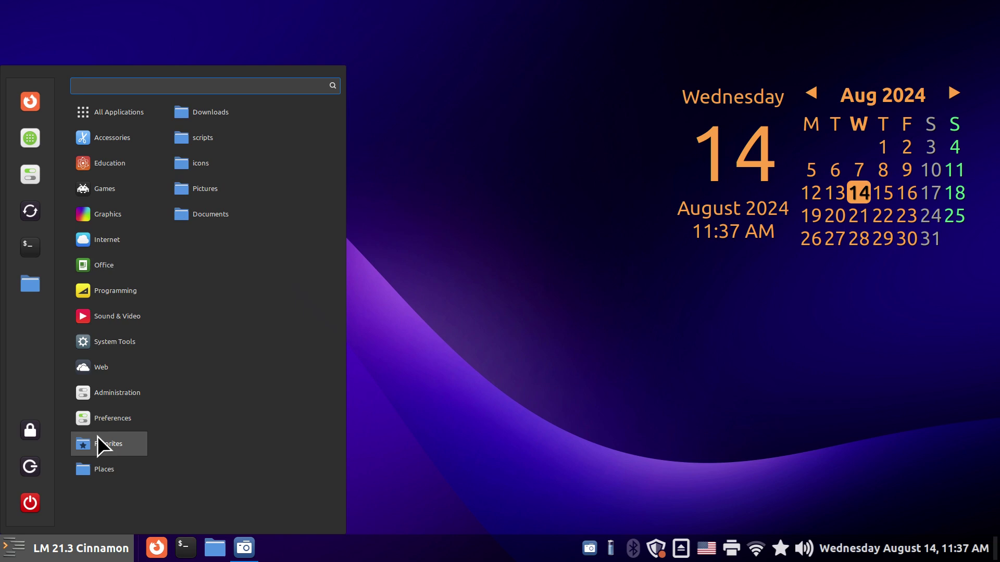
click(571, 336)
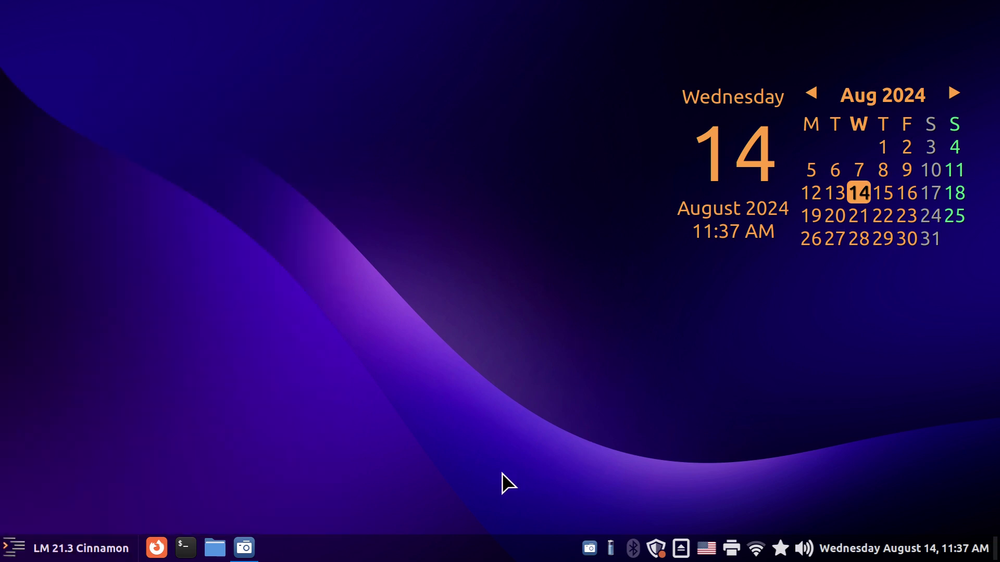